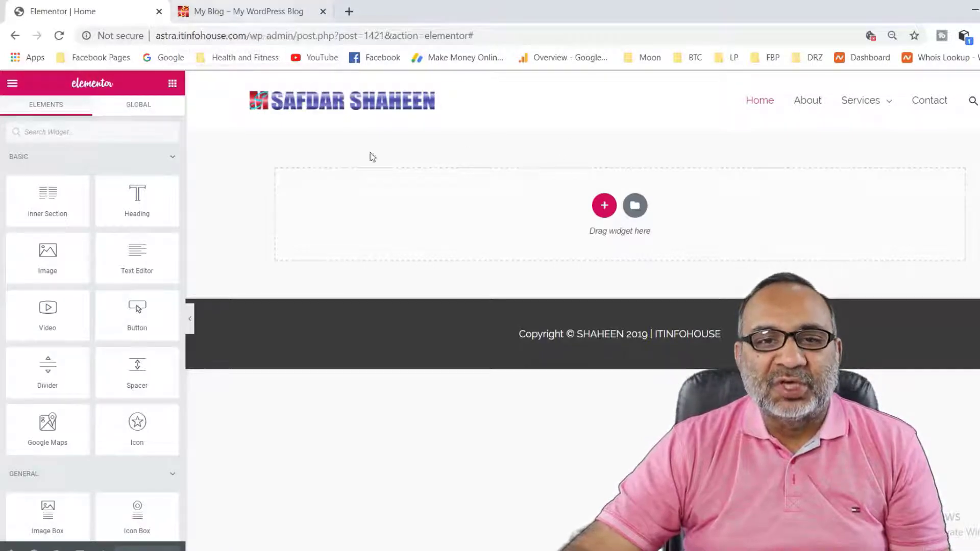
Check the Home page preview and add a new section with two equal columns to the page
left_click(256, 15)
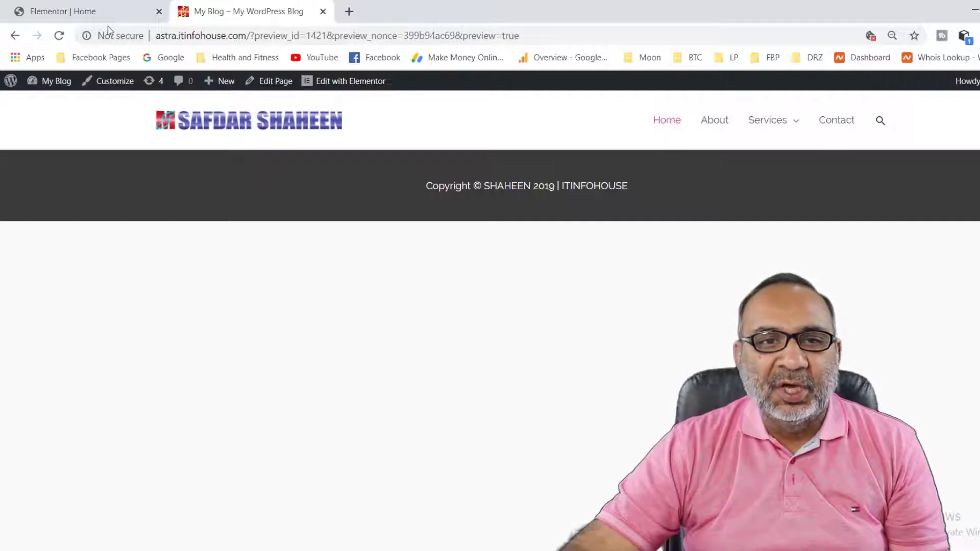
left_click(86, 11)
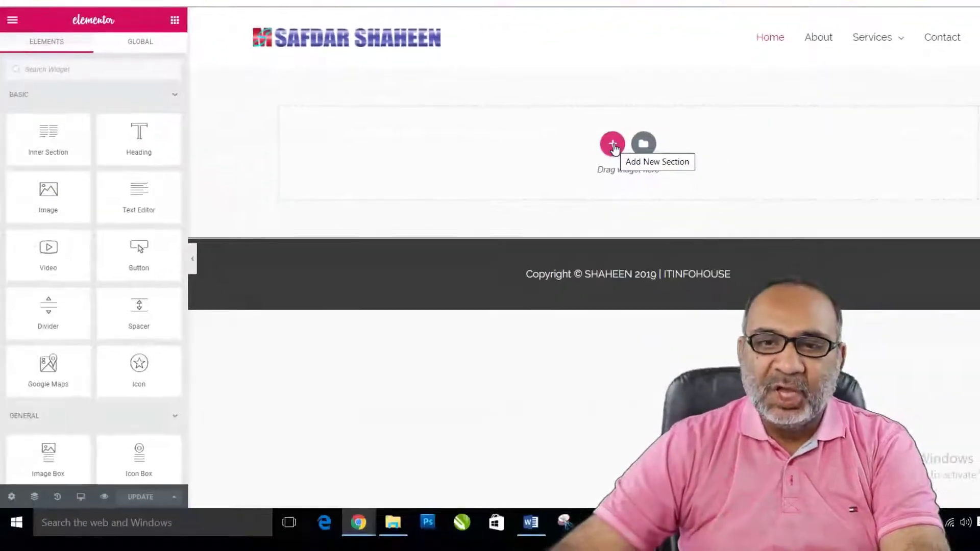
left_click(613, 146)
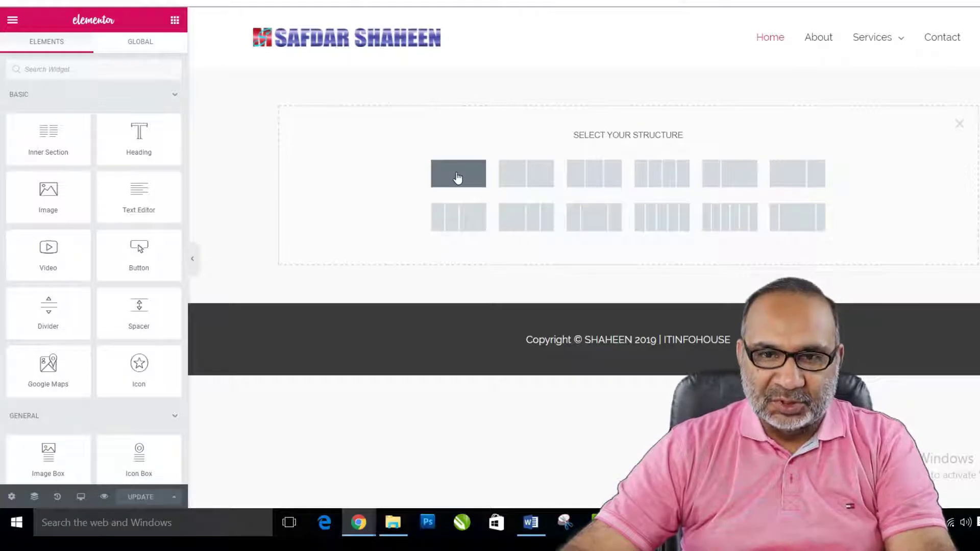
left_click(526, 173)
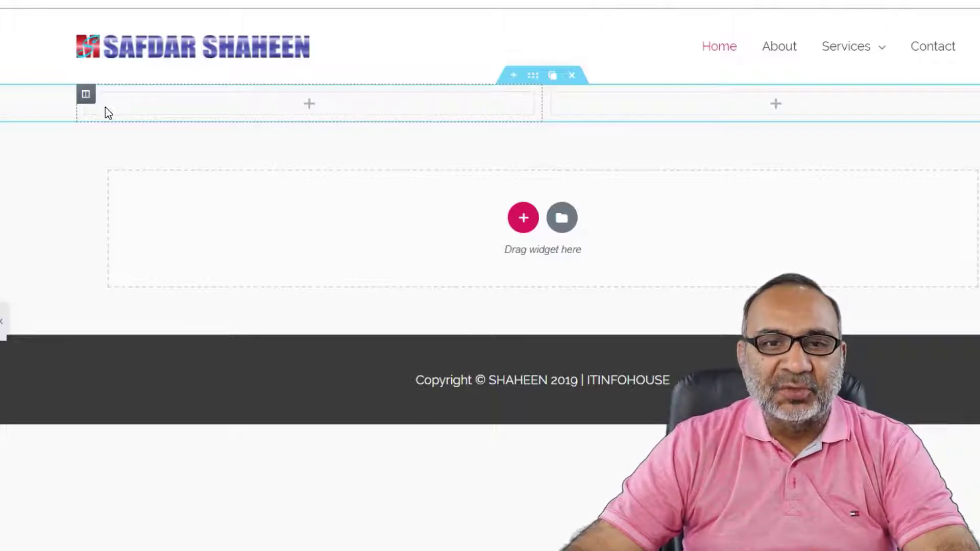
Update the Home page to save the new section and exit from the editor to the WordPress dashboard
mouse_move(86, 99)
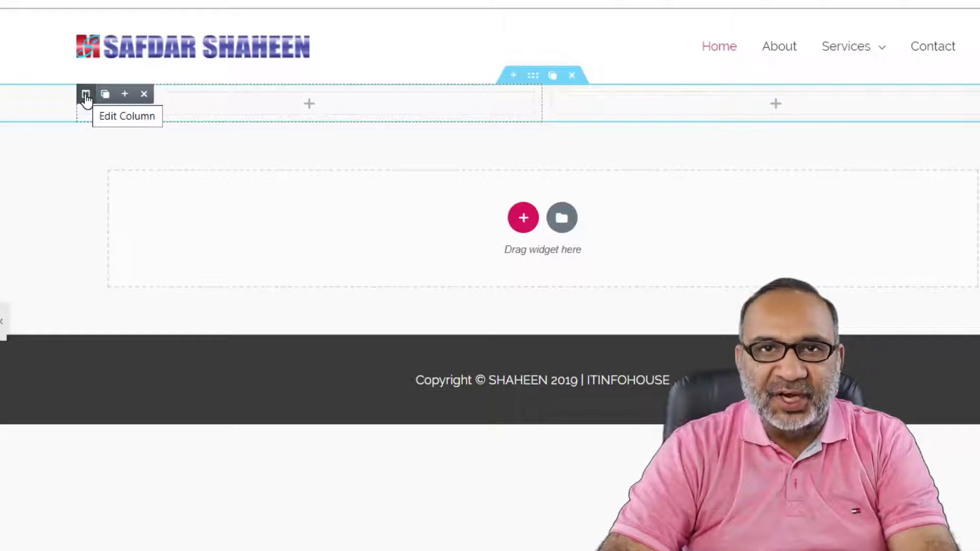
left_click(86, 96)
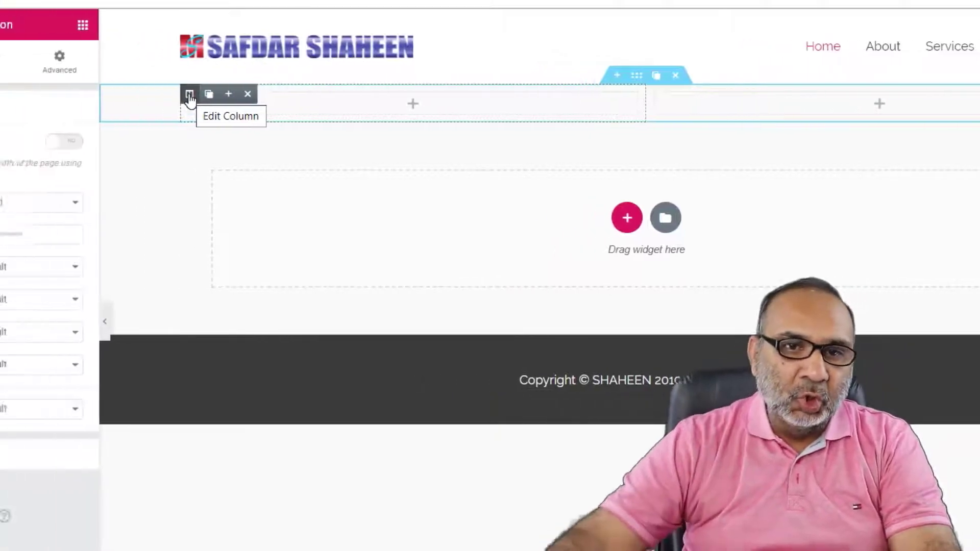
left_click(18, 28)
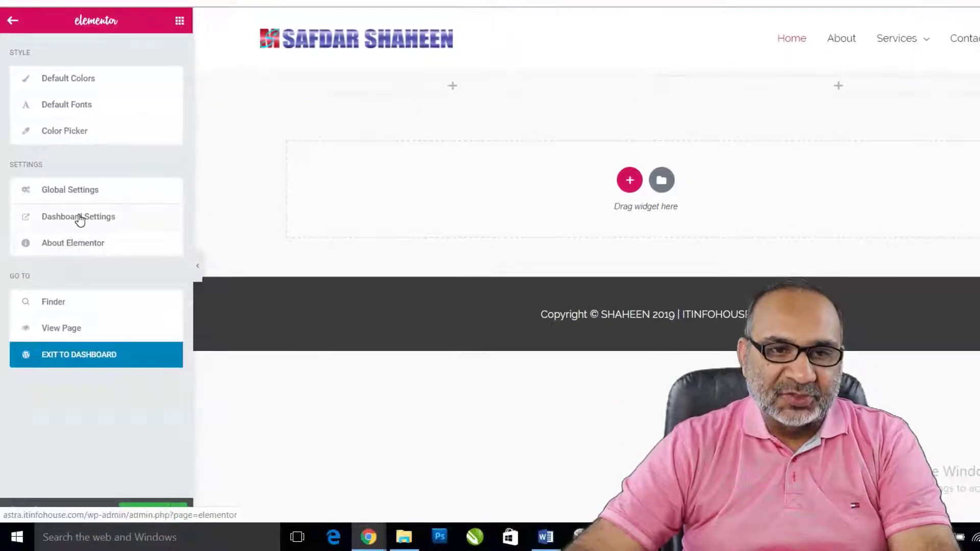
left_click(89, 355)
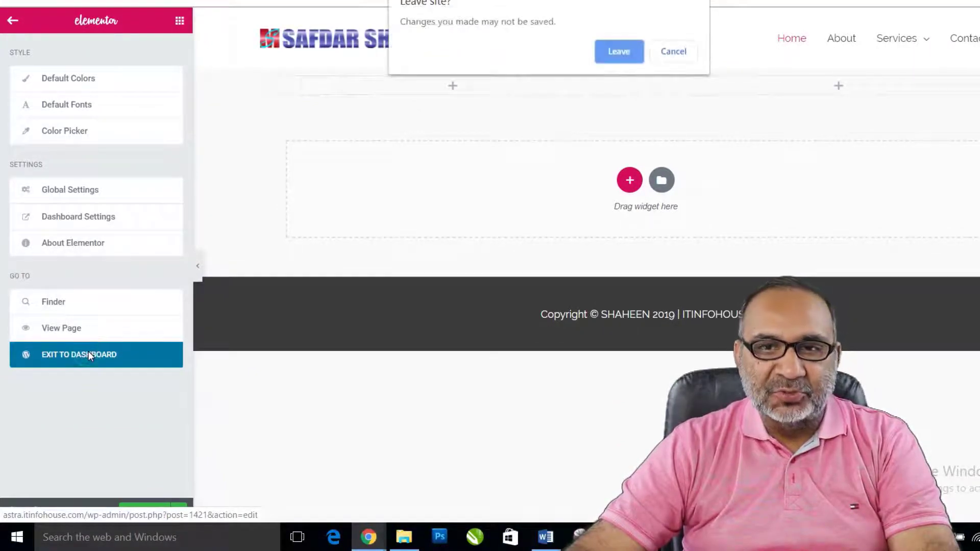
left_click(672, 56)
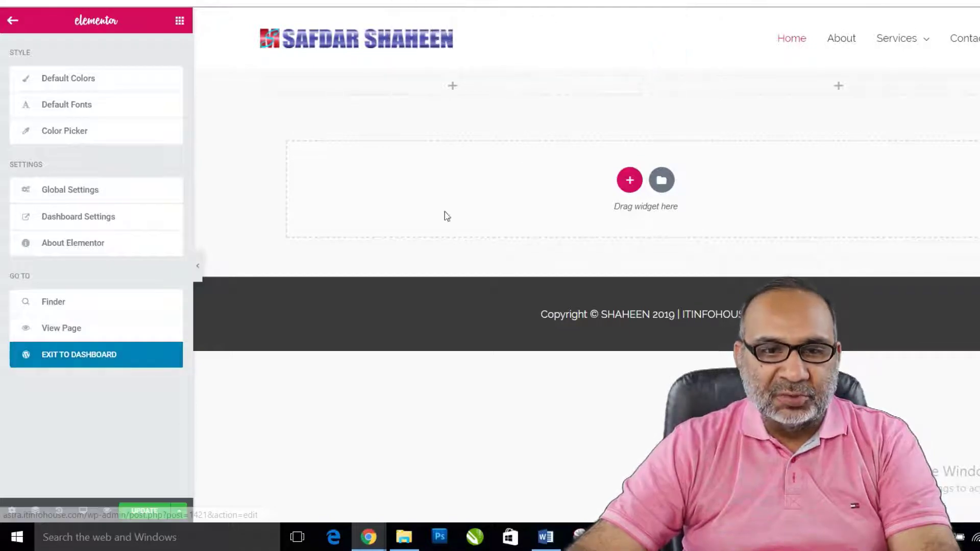
left_click(141, 513)
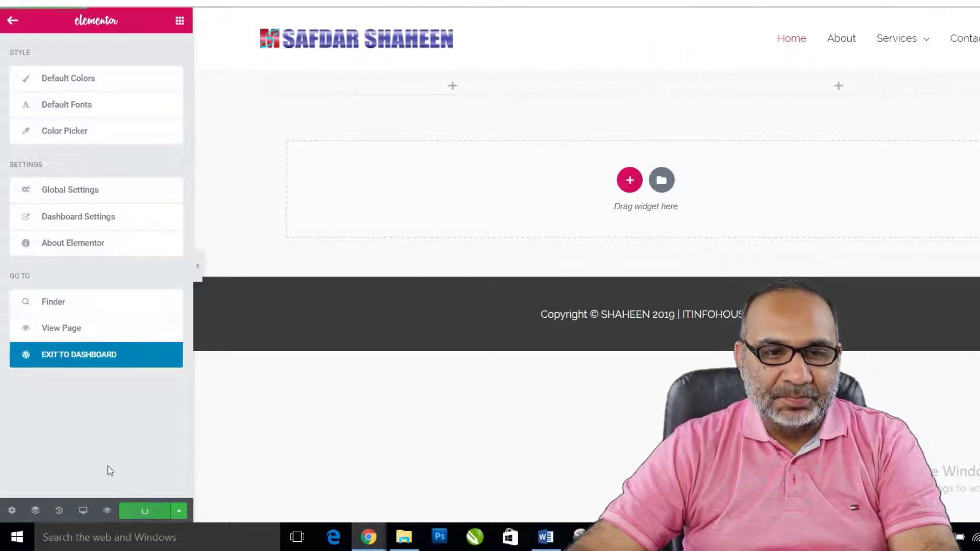
left_click(82, 354)
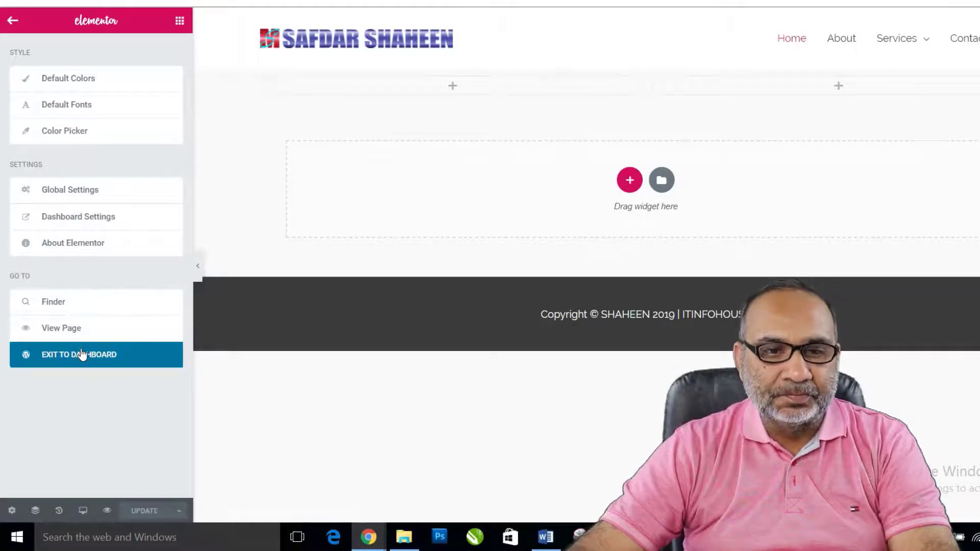
Choose Show for Editing Handles in Elementor's advanced settings
mouse_move(74, 331)
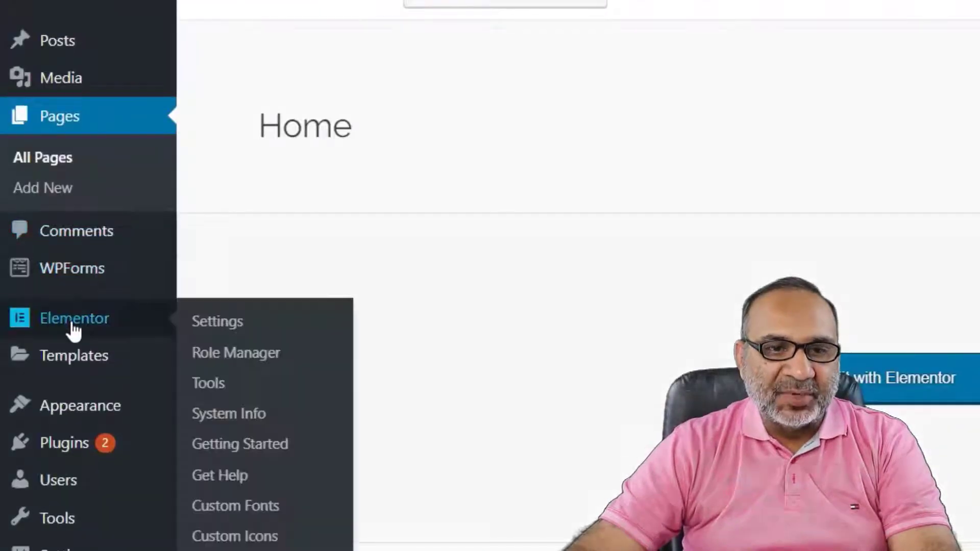
left_click(227, 326)
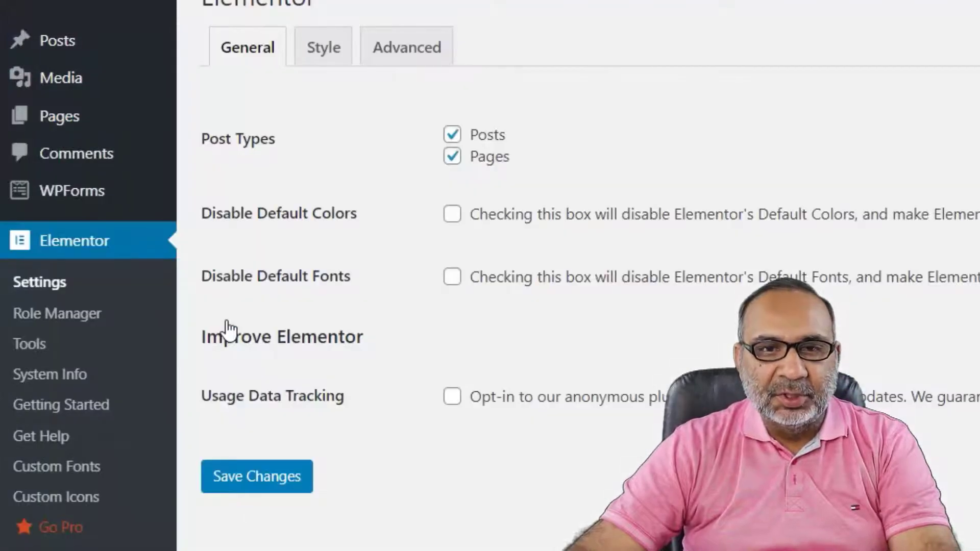
left_click(401, 48)
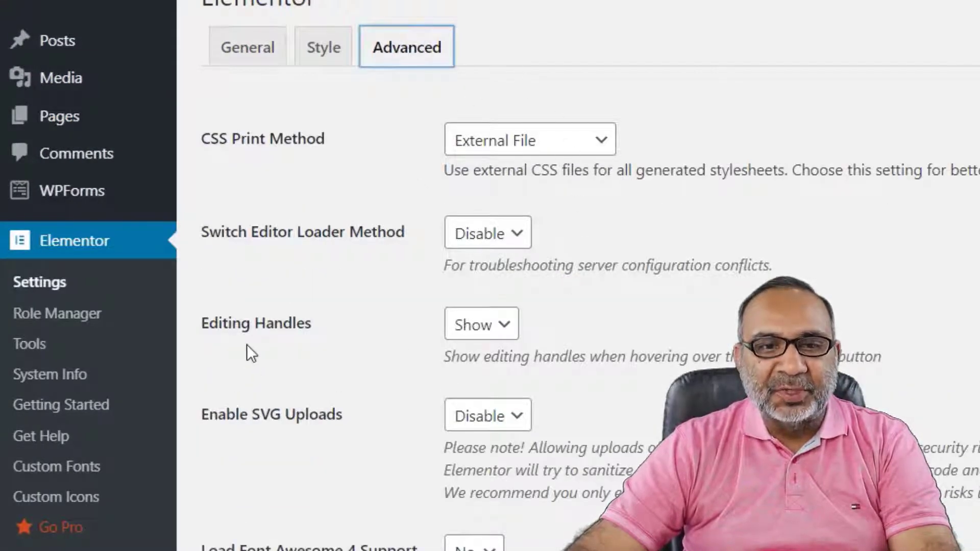
left_click(504, 327)
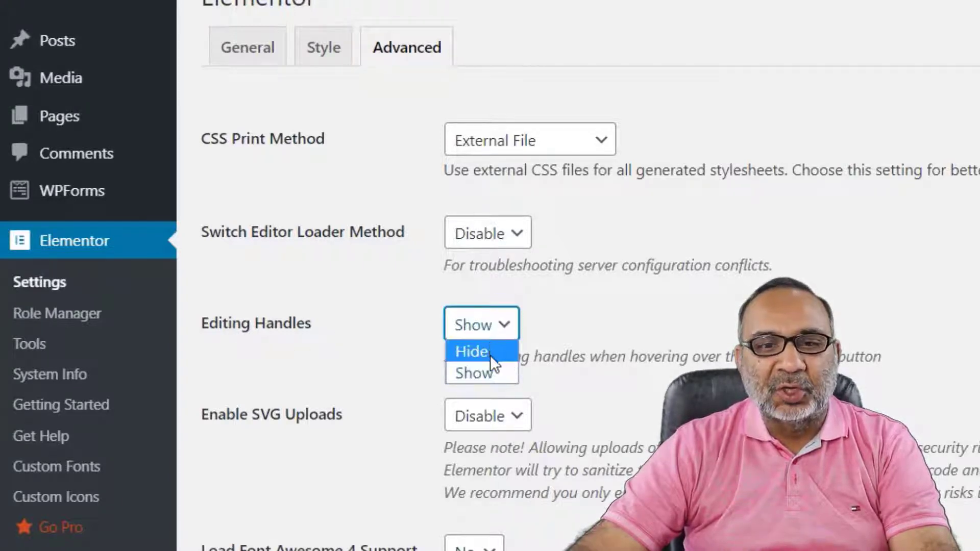
left_click(483, 375)
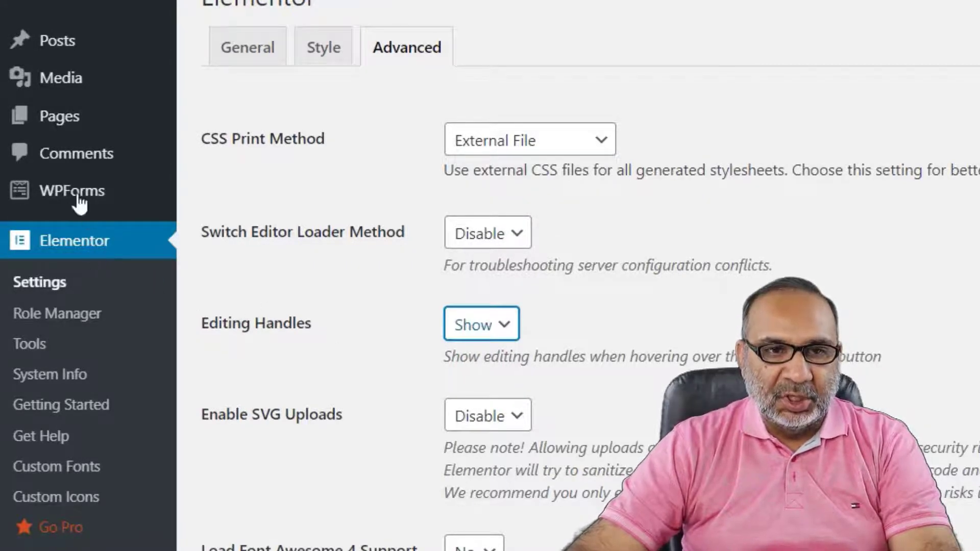
Reopen the Home page for editing with Elementor from the list of all pages
mouse_move(64, 122)
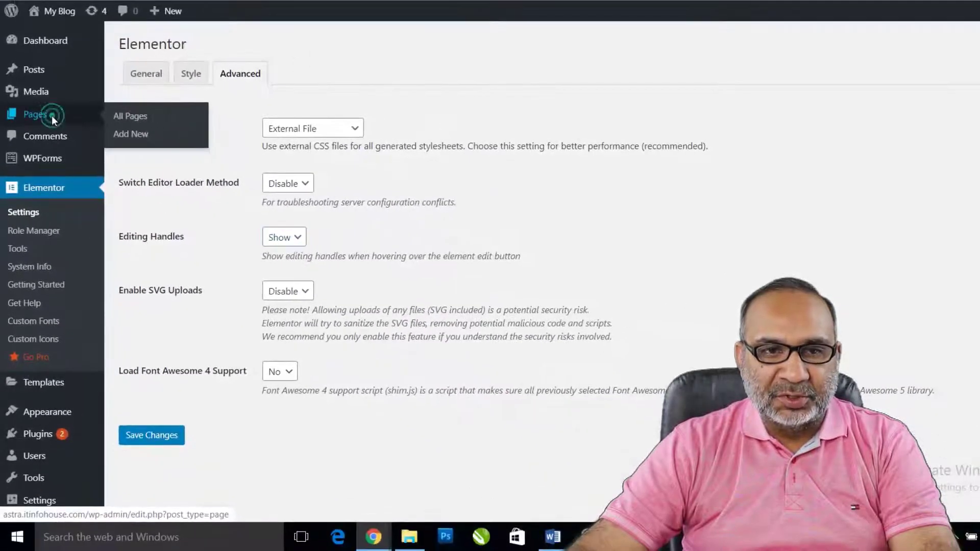
left_click(150, 117)
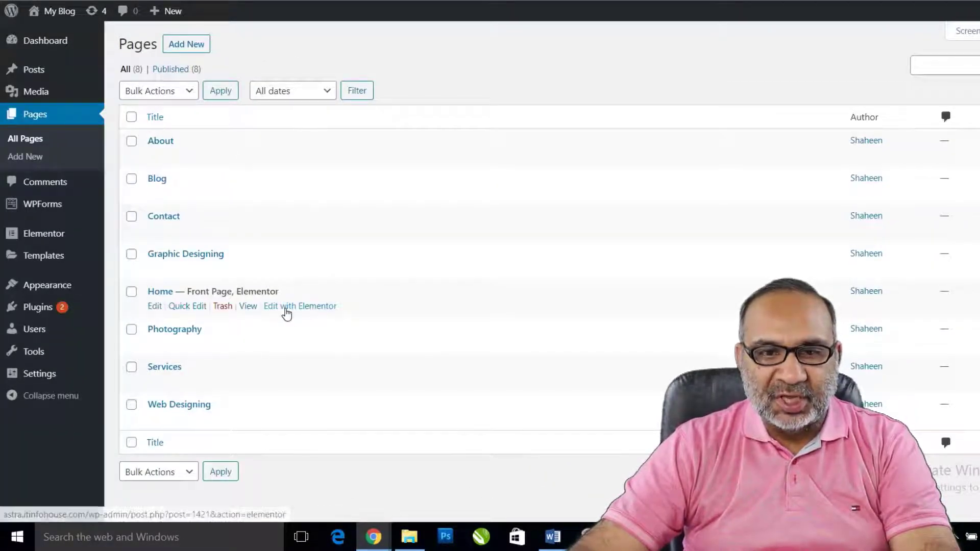
left_click(304, 308)
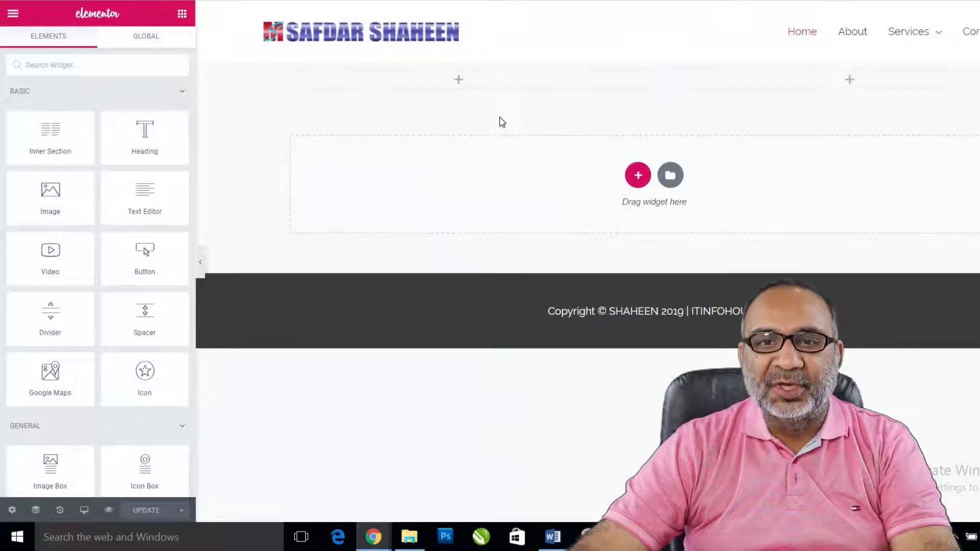
Set the boxed content width of the two-column section to 1200
mouse_move(649, 83)
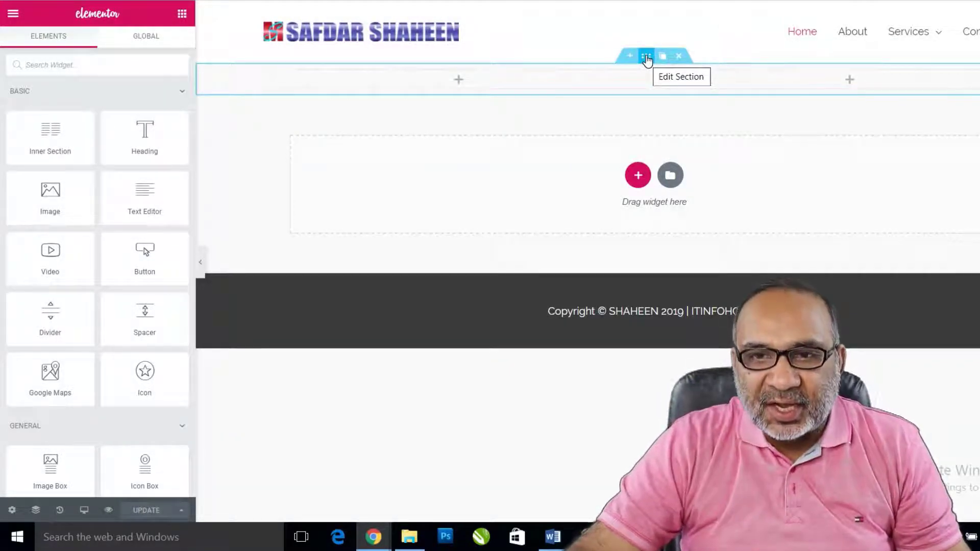
left_click(647, 58)
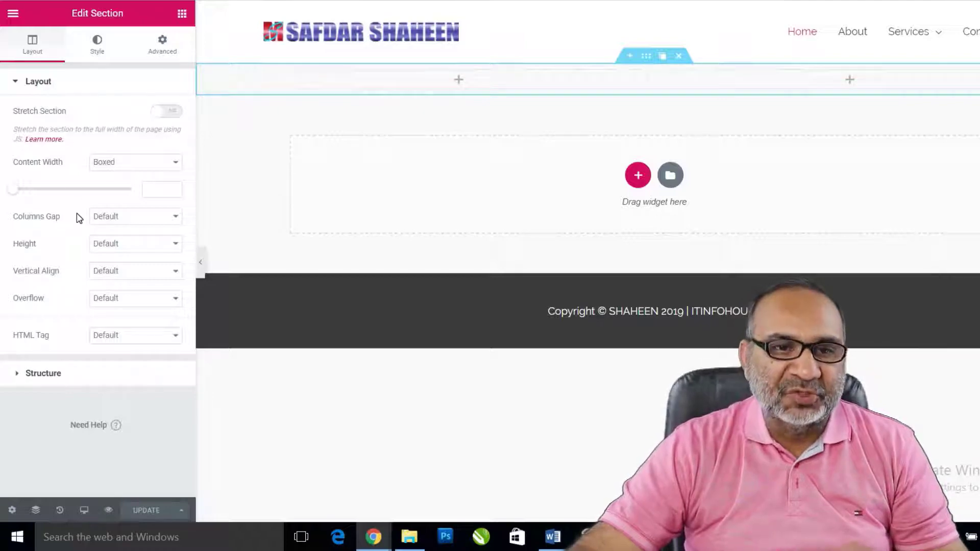
left_click(150, 191)
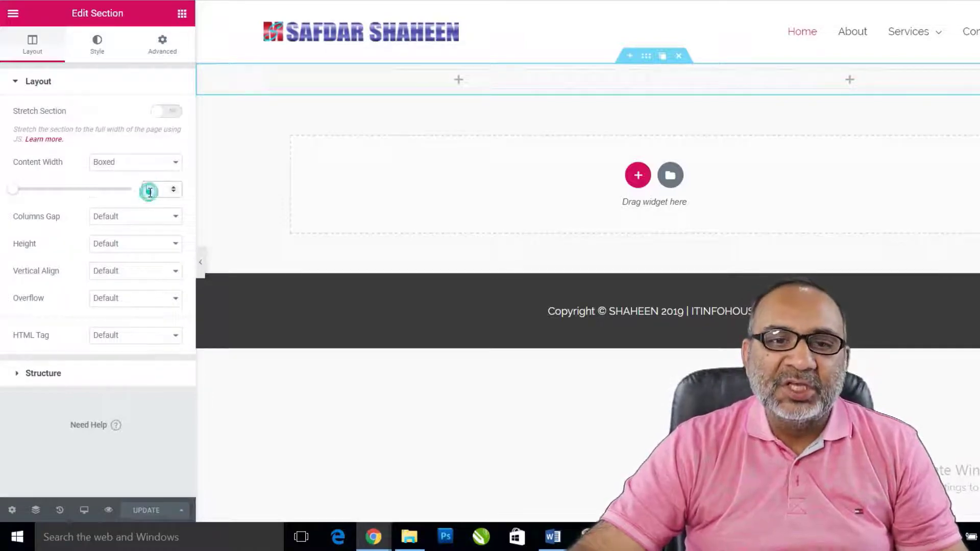
type("1200")
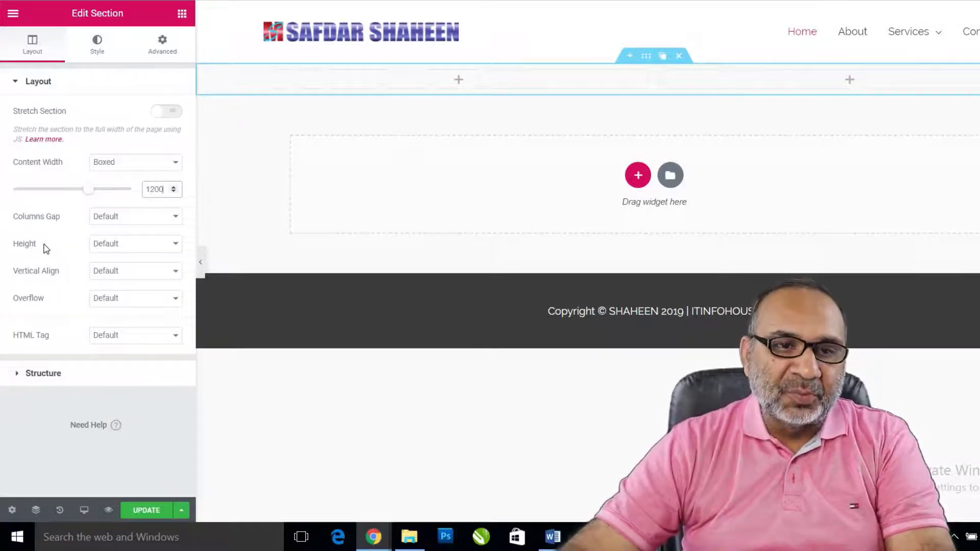
Set the section's height to Min Height and its vertical alignment to Middle
left_click(148, 247)
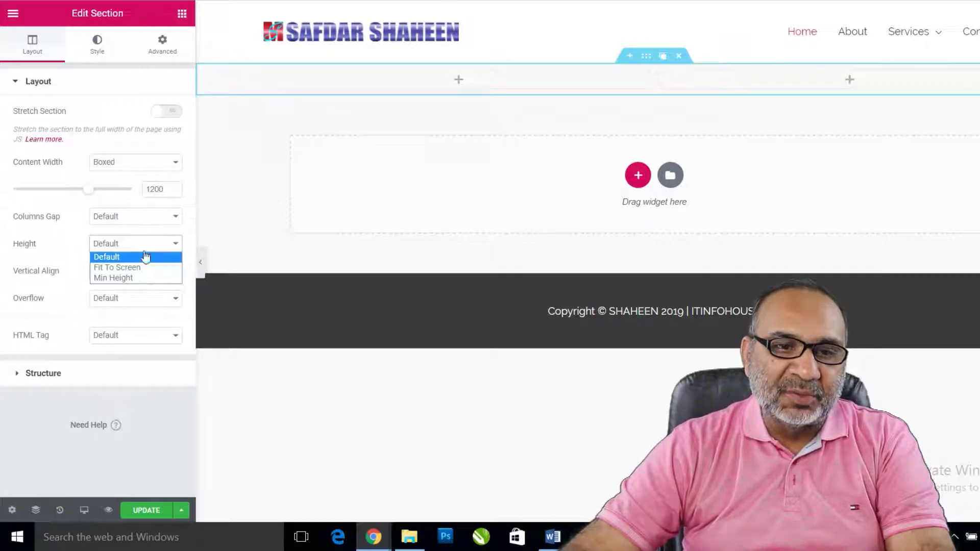
left_click(122, 278)
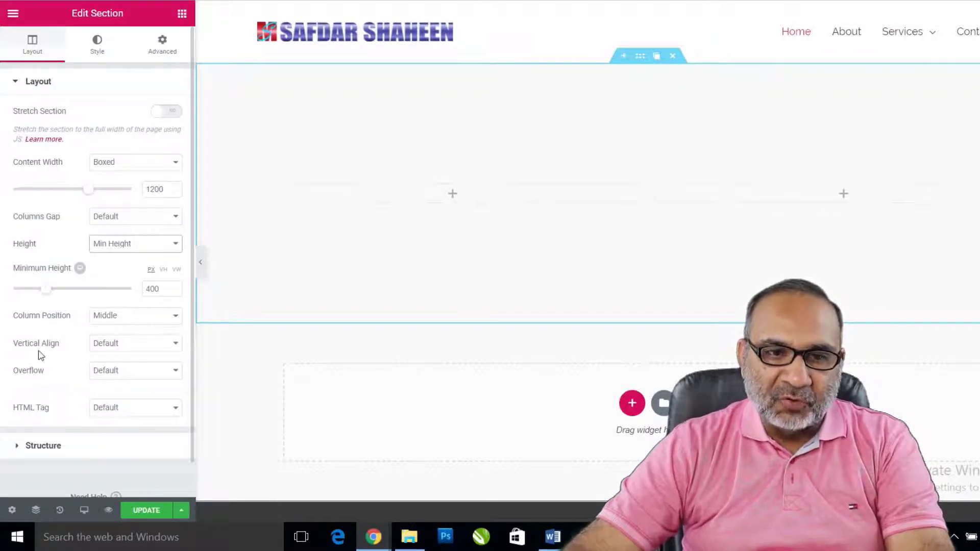
left_click(131, 348)
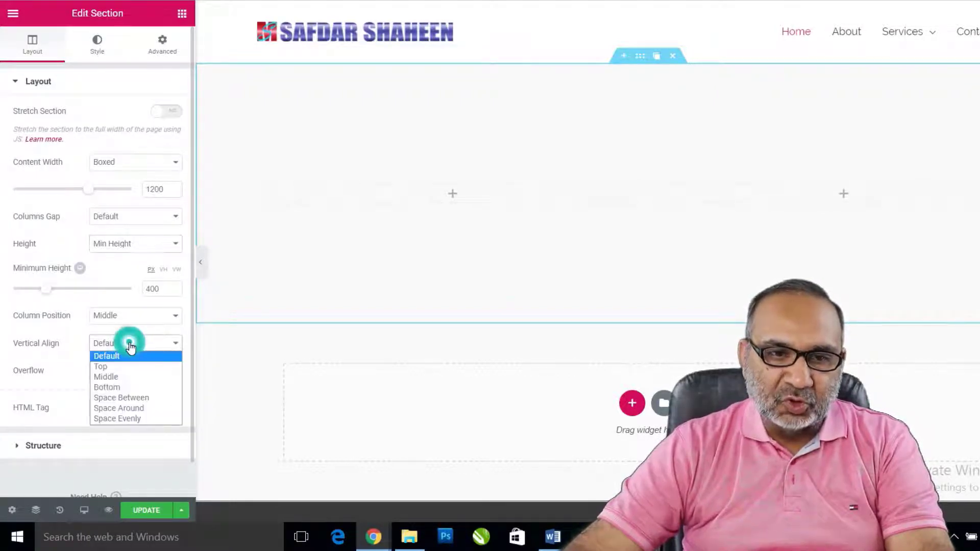
left_click(118, 376)
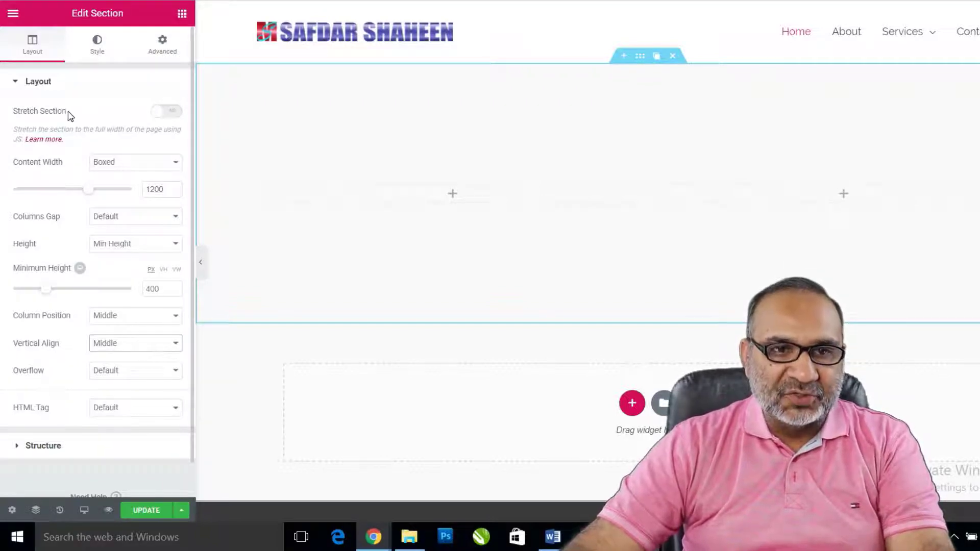
Give the section a classic background in black (#000000)
left_click(94, 48)
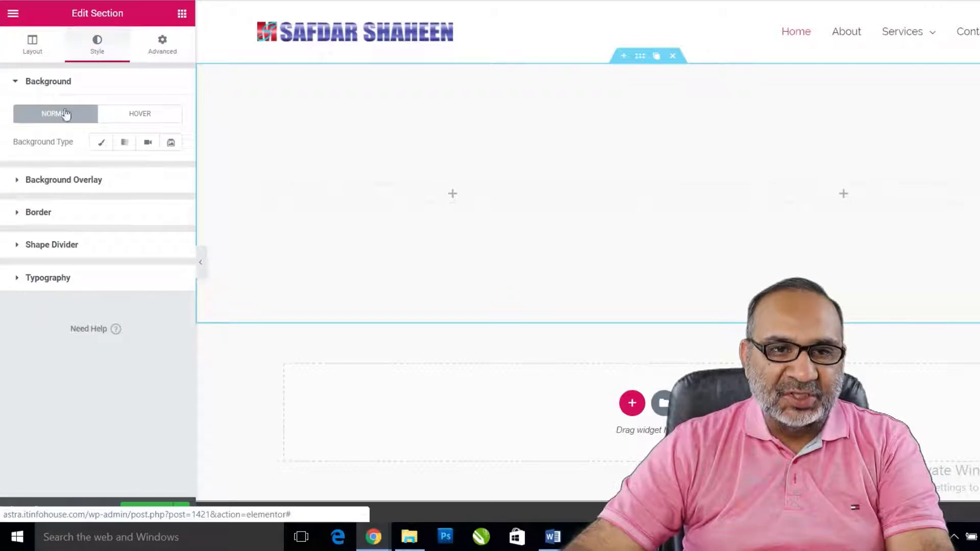
left_click(102, 144)
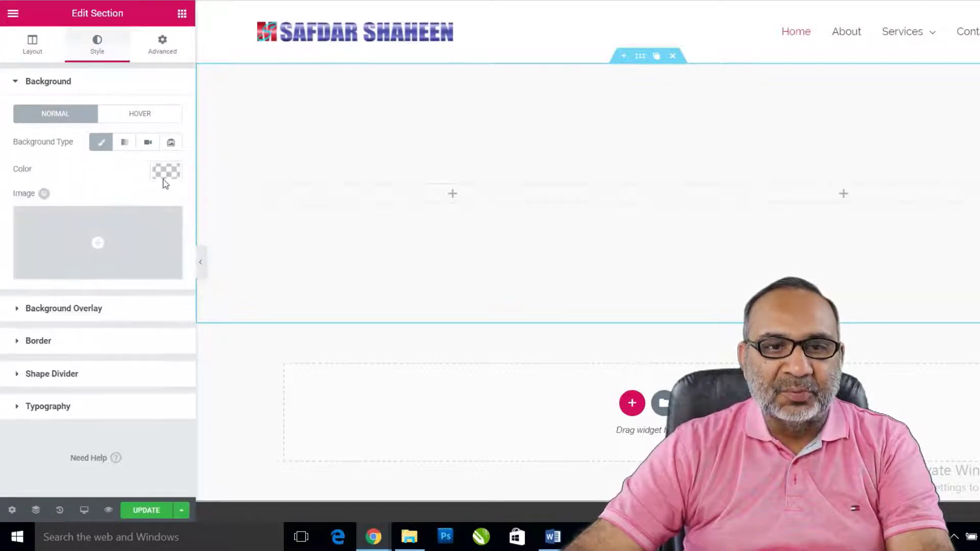
left_click(167, 172)
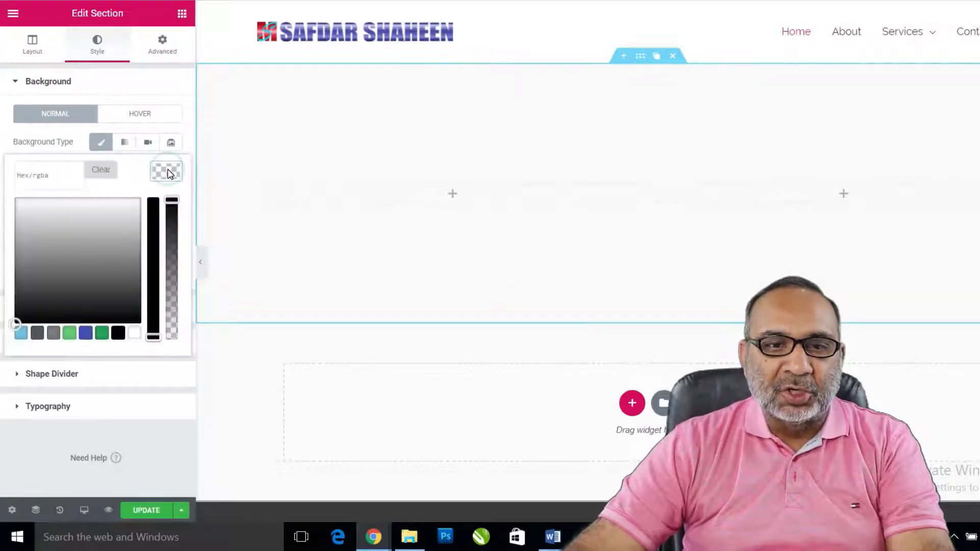
left_click(118, 333)
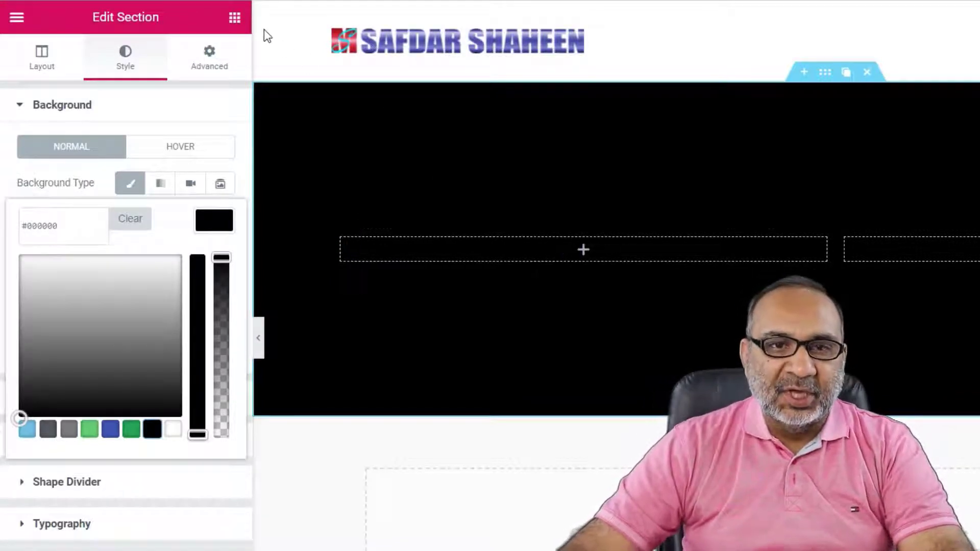
Add a Heading widget to the first column of the black section
left_click(233, 20)
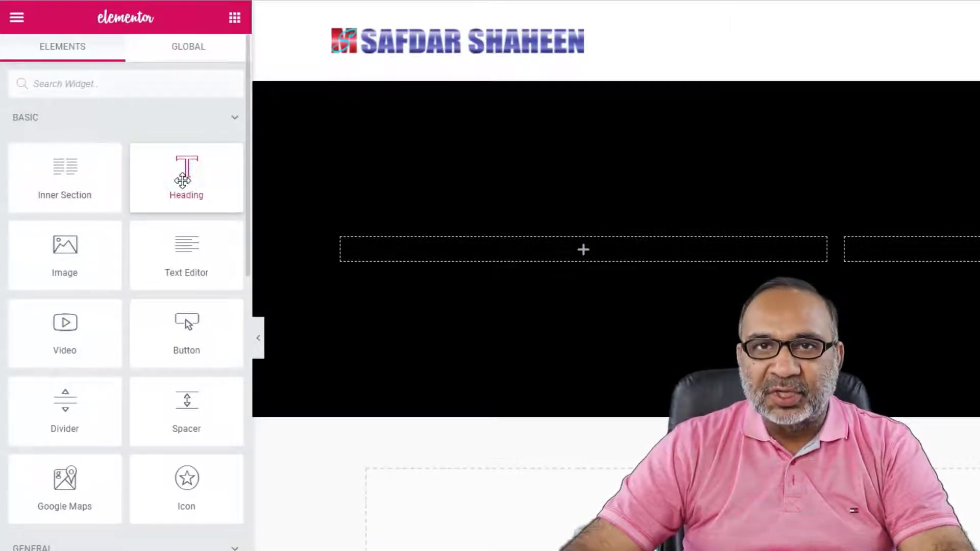
left_click_drag(182, 181, 573, 250)
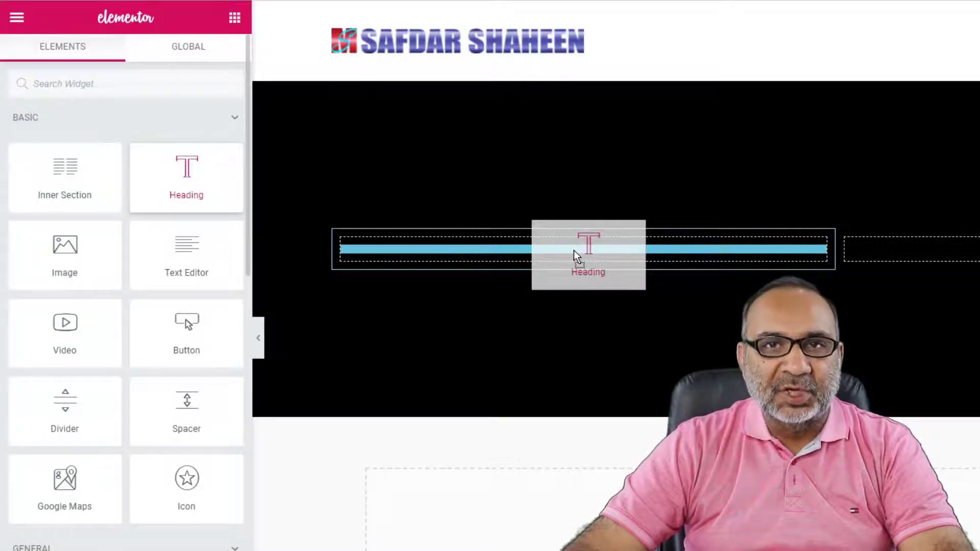
left_click_drag(574, 250, 573, 250)
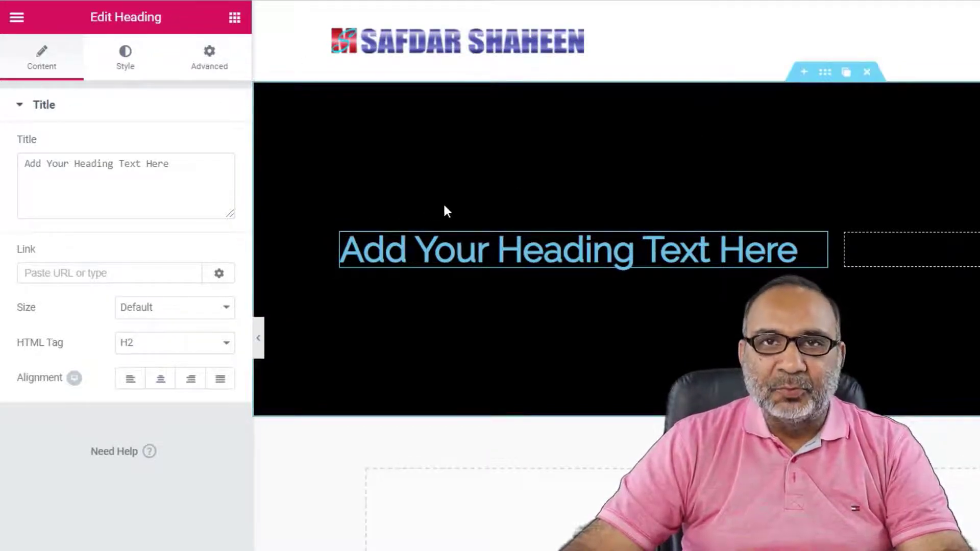
Replace the heading's placeholder text with "Galaxy Note 10+"
left_click(178, 164)
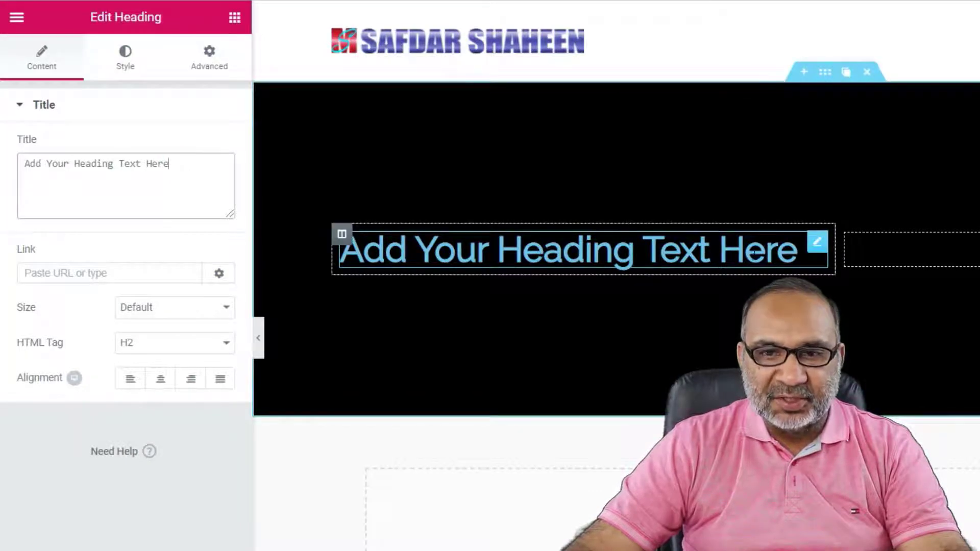
left_click_drag(799, 252, 340, 251)
left_click(190, 164)
left_click_drag(190, 164, 6, 171)
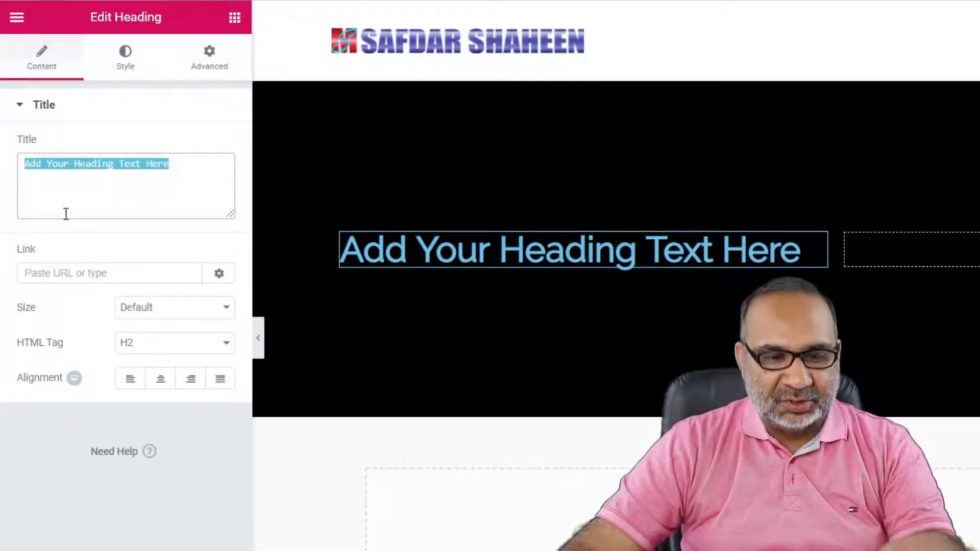
type("Galaxy Note 10+")
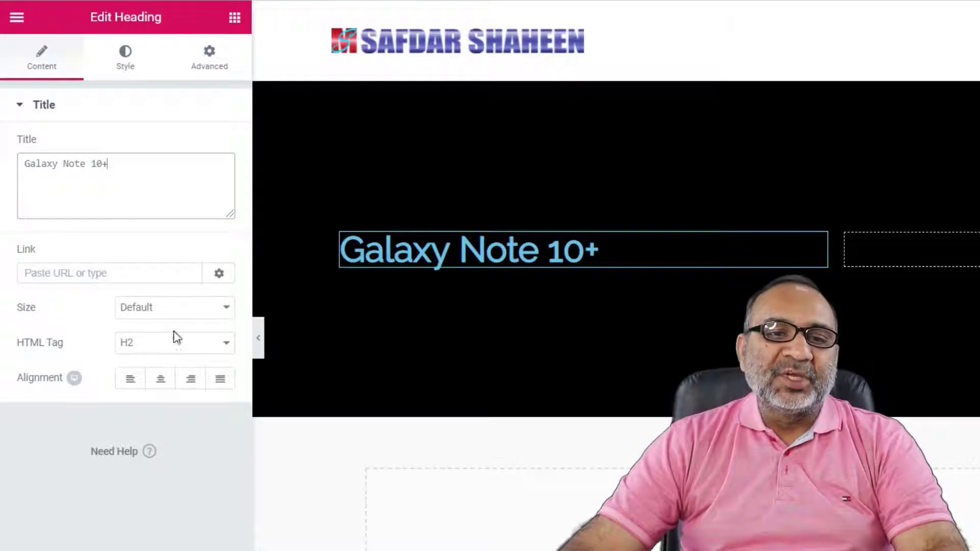
Align the Galaxy Note 10+ heading to the left and set its HTML tag to H1
left_click(144, 384)
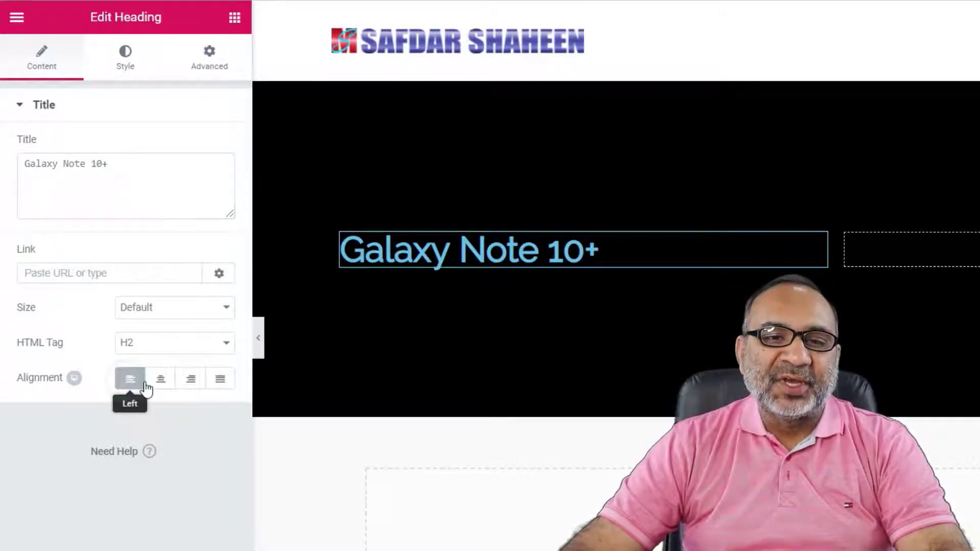
left_click(159, 380)
left_click(189, 381)
left_click(221, 380)
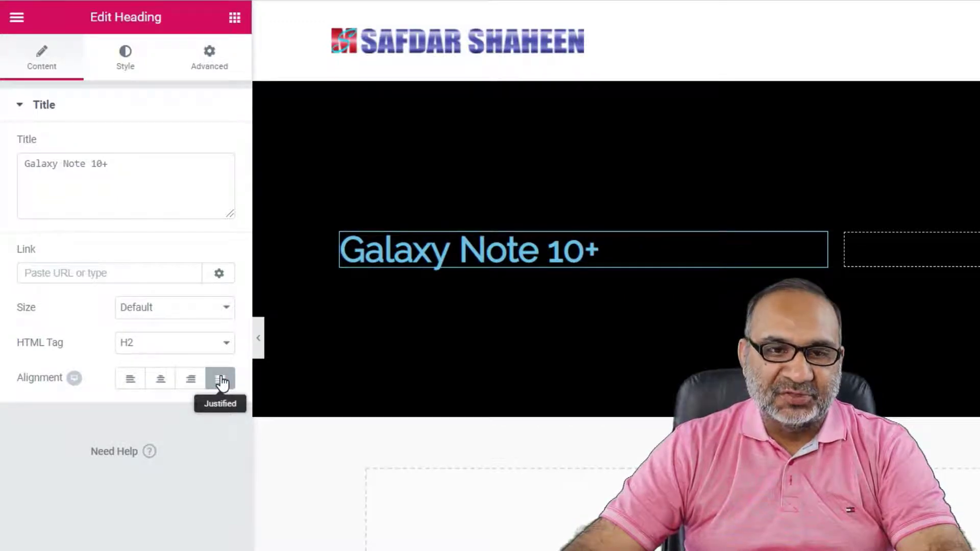
left_click(131, 383)
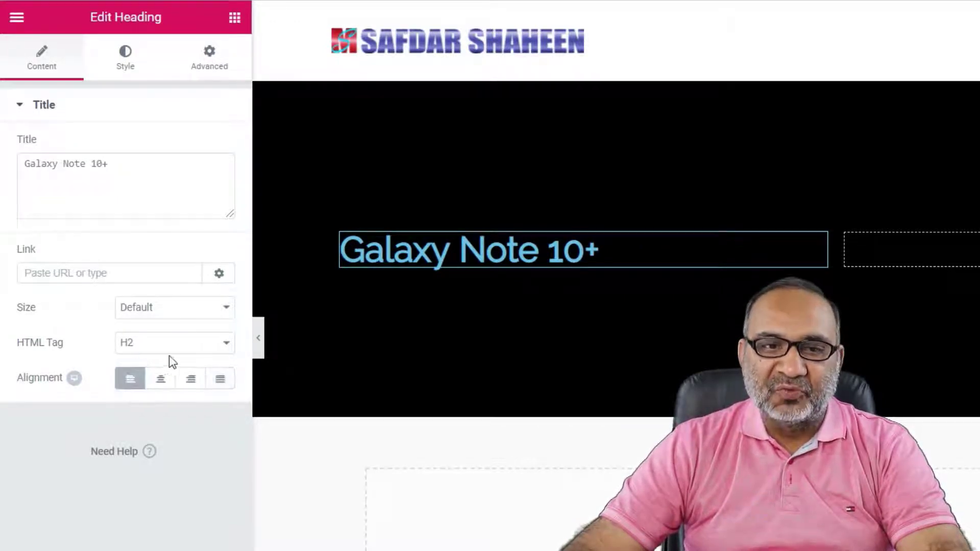
left_click(126, 345)
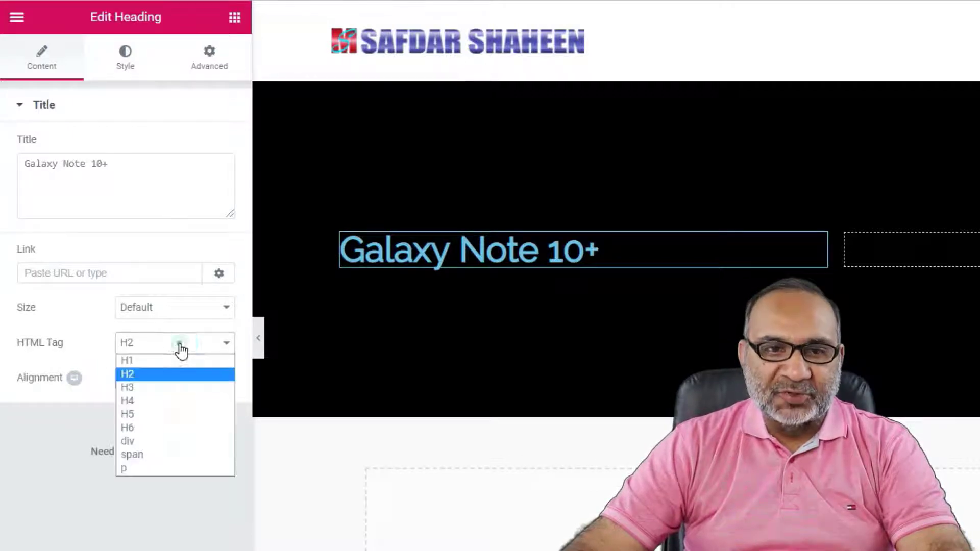
left_click(143, 361)
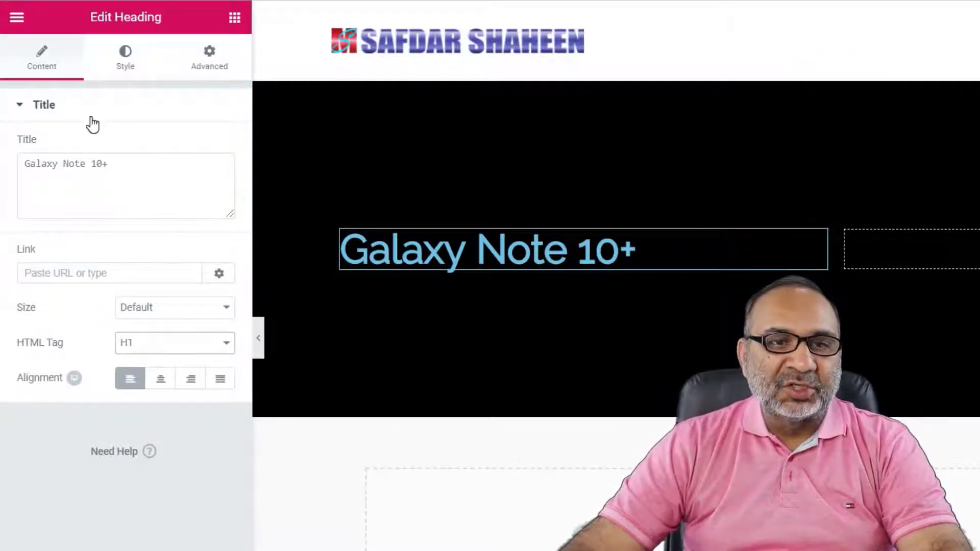
Set the Galaxy Note 10+ heading's text color to white (#ffffff)
left_click(125, 57)
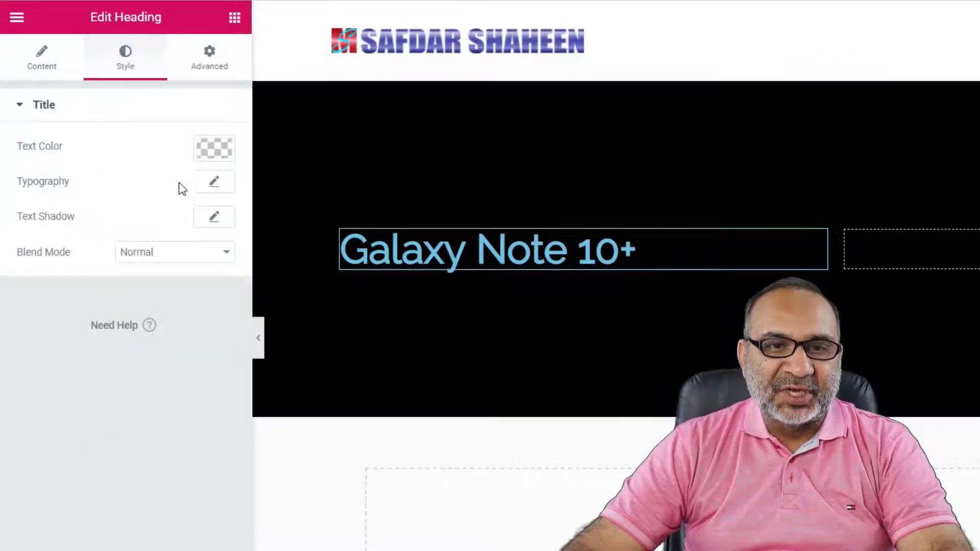
left_click(213, 148)
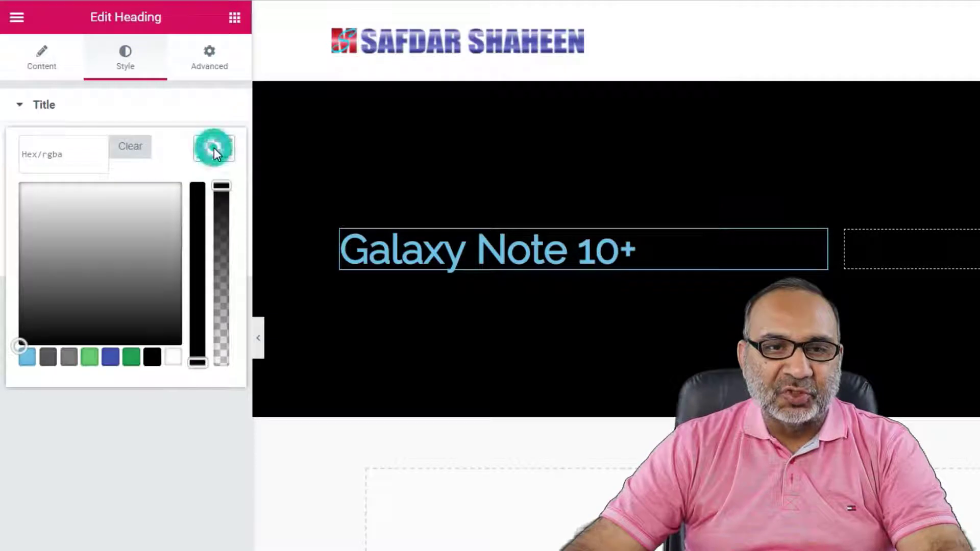
left_click(168, 360)
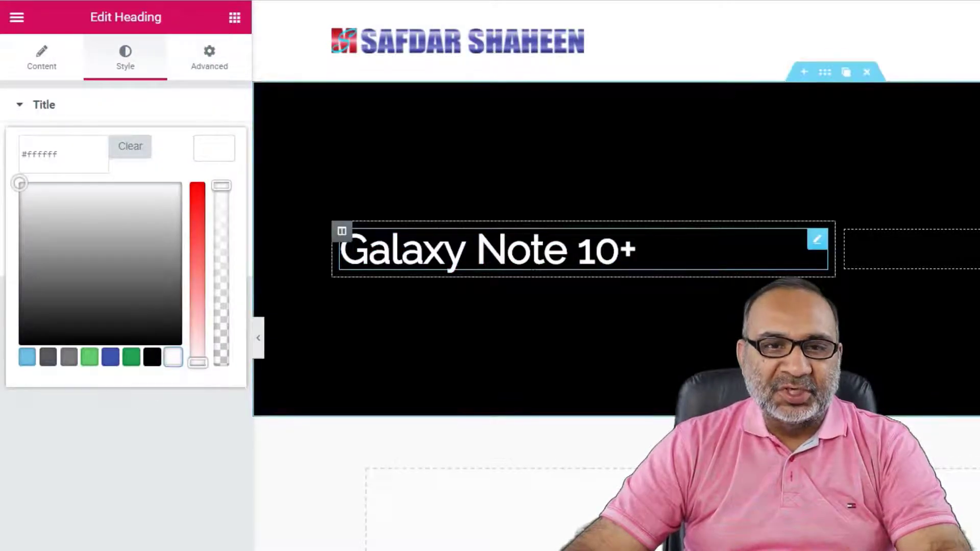
left_click(213, 152)
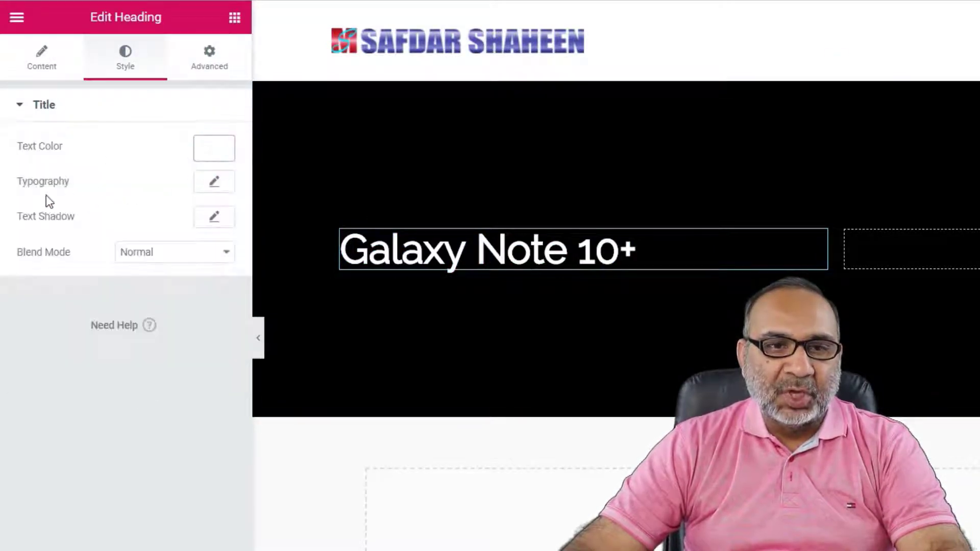
Try the Uppercase text transform in the heading's typography and return it to Default
left_click(214, 184)
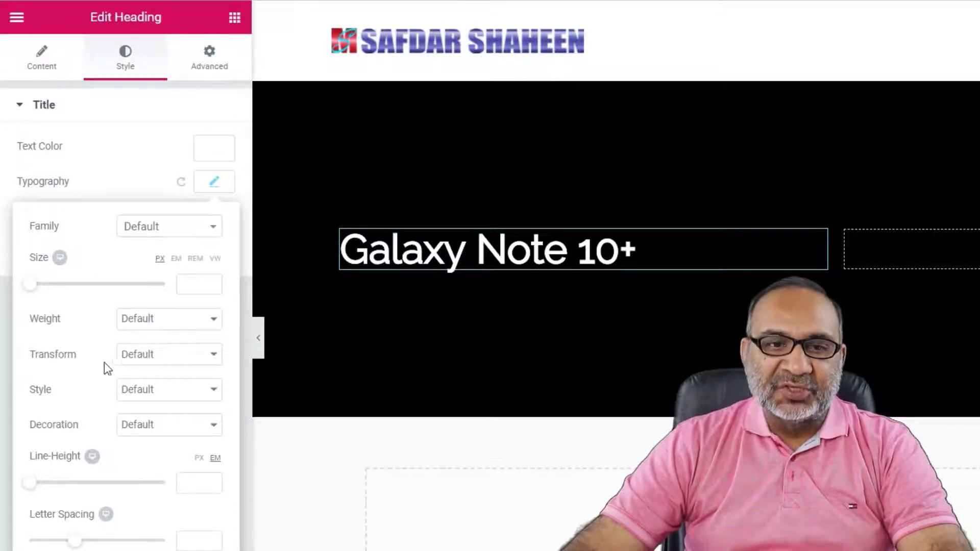
left_click(169, 354)
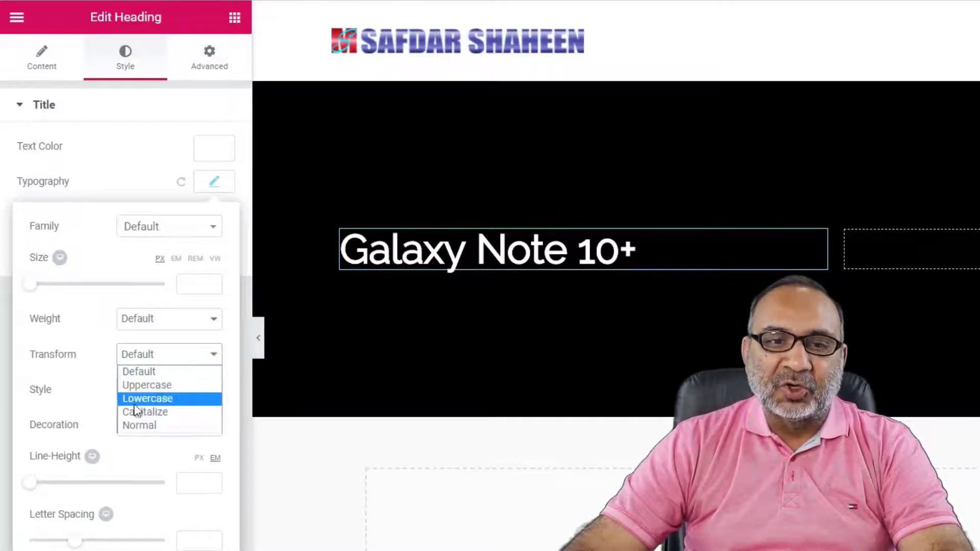
left_click(183, 385)
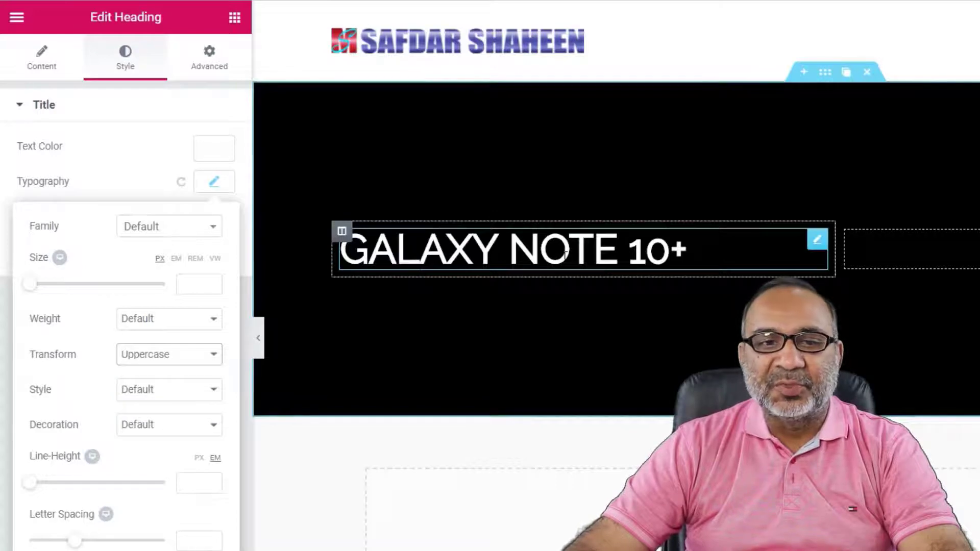
left_click(203, 354)
left_click(179, 372)
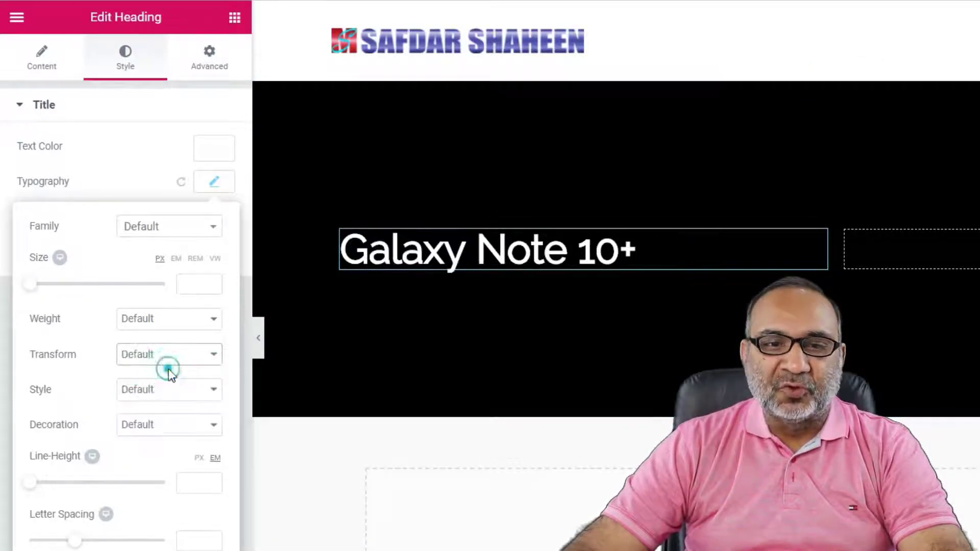
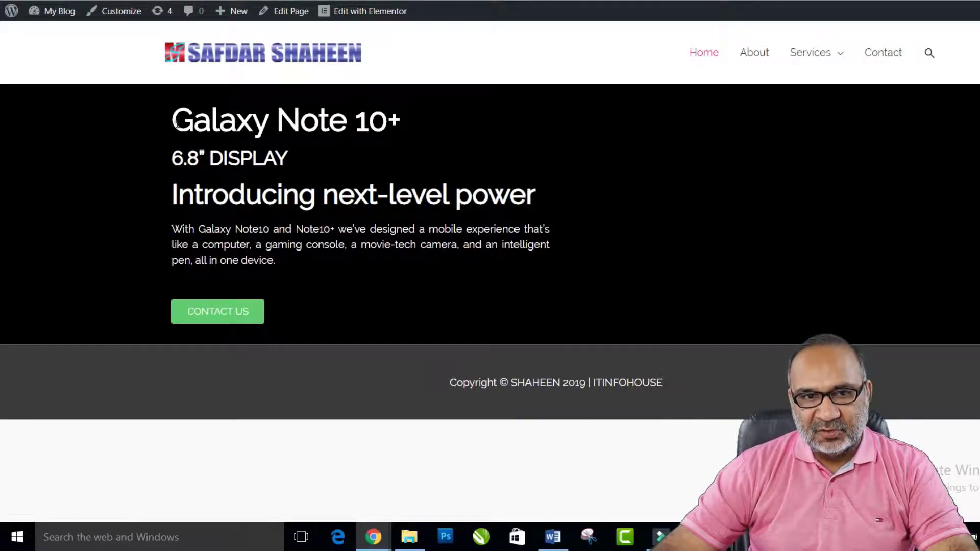
Review the headings and paragraph on the published Home page, test the CONTACT US button's link, and return to Home
left_click_drag(173, 122, 394, 119)
left_click_drag(172, 158, 317, 161)
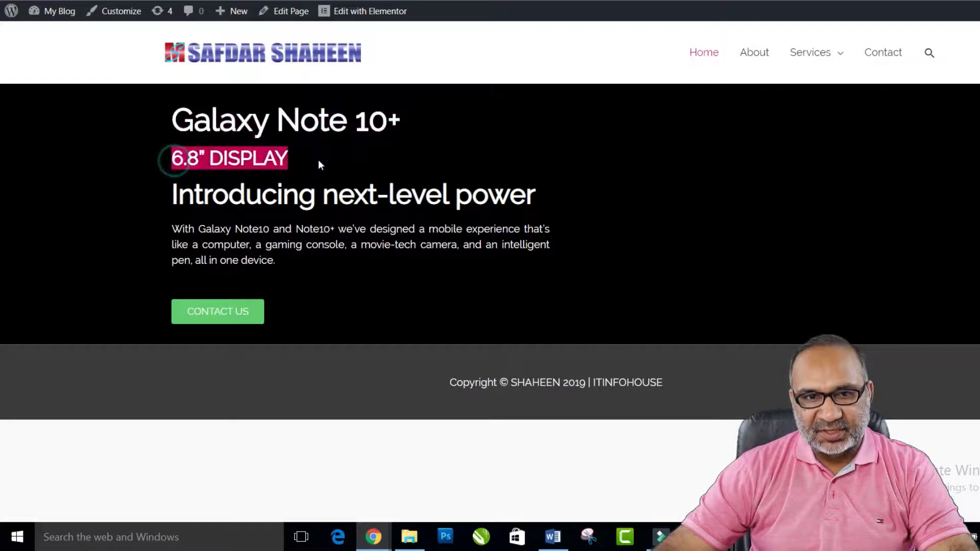
left_click_drag(175, 193, 584, 202)
left_click(583, 202)
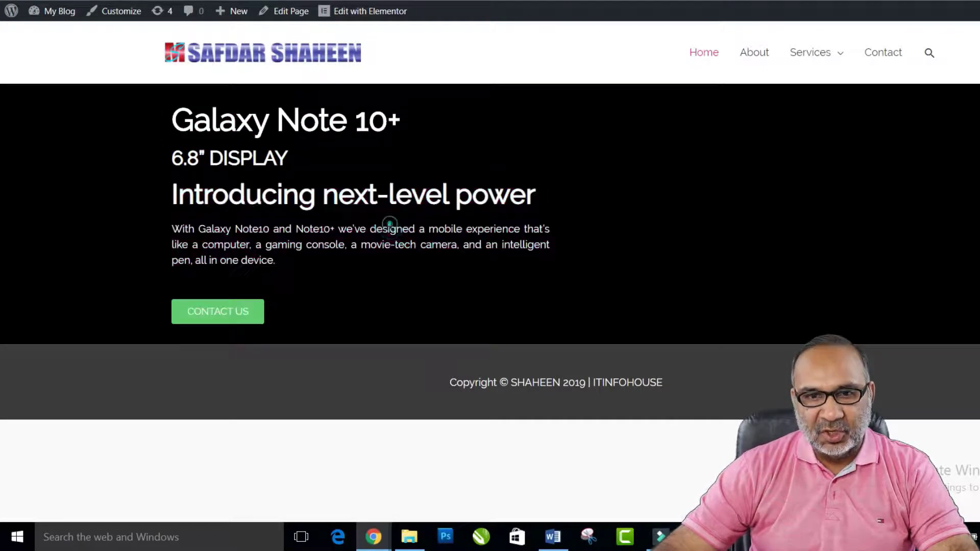
left_click_drag(278, 261, 172, 230)
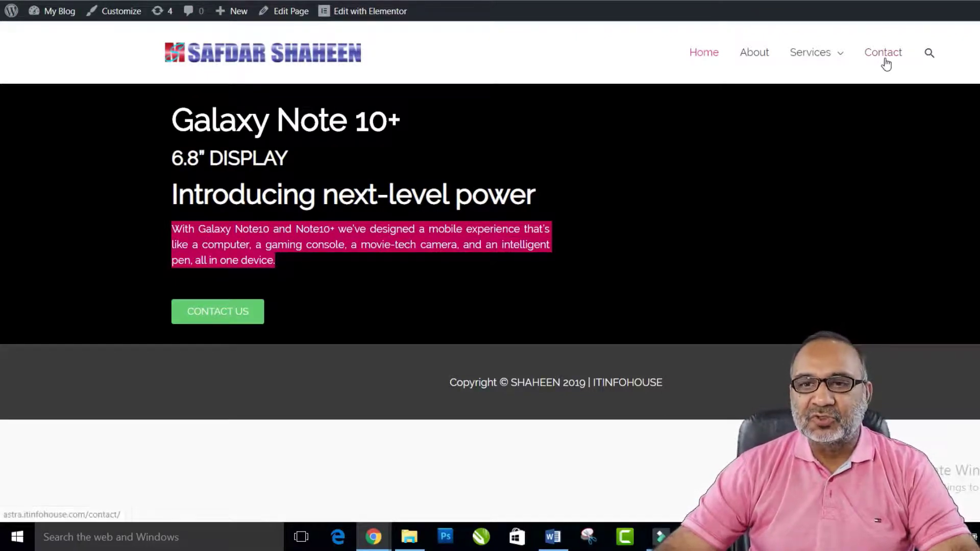
left_click(215, 313)
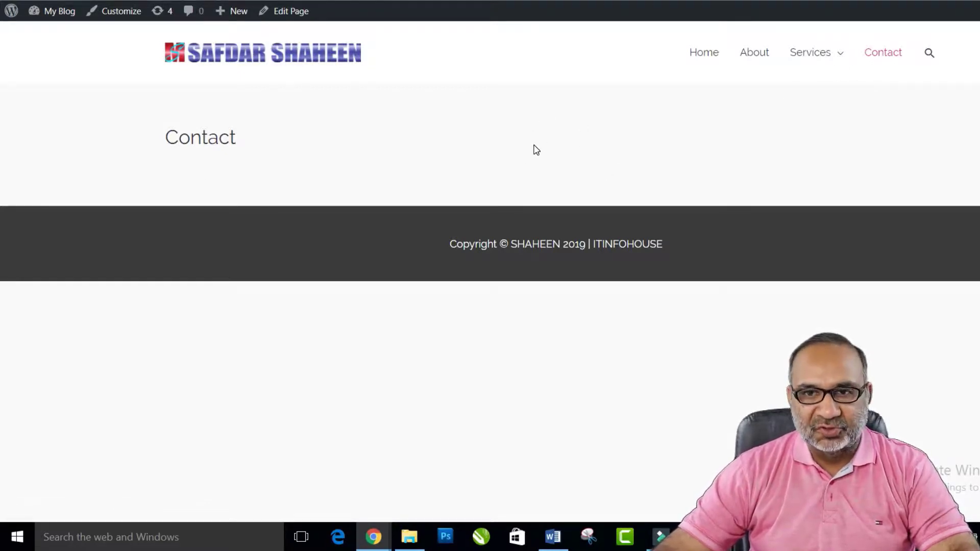
left_click(702, 53)
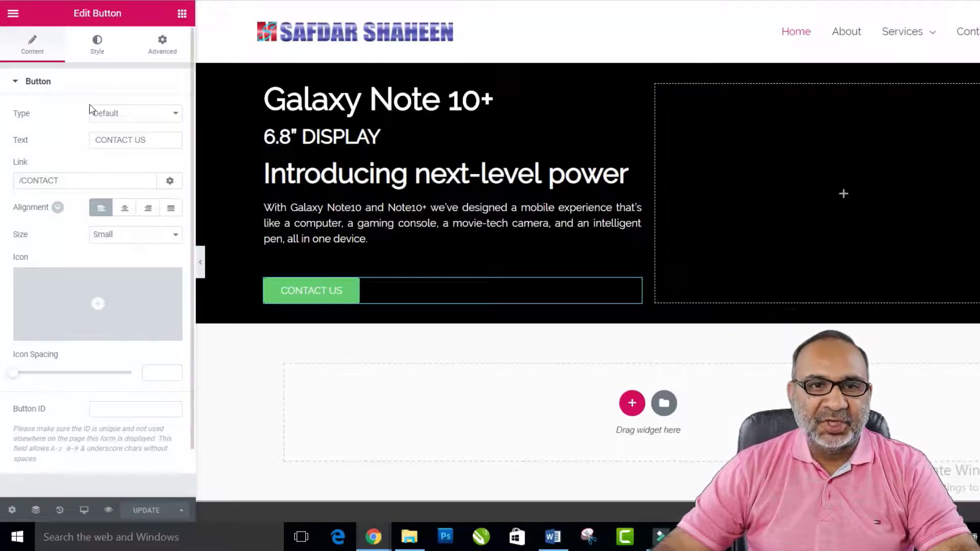
Add an Image widget to the empty second column of the black section and remove its placeholder picture
left_click(182, 15)
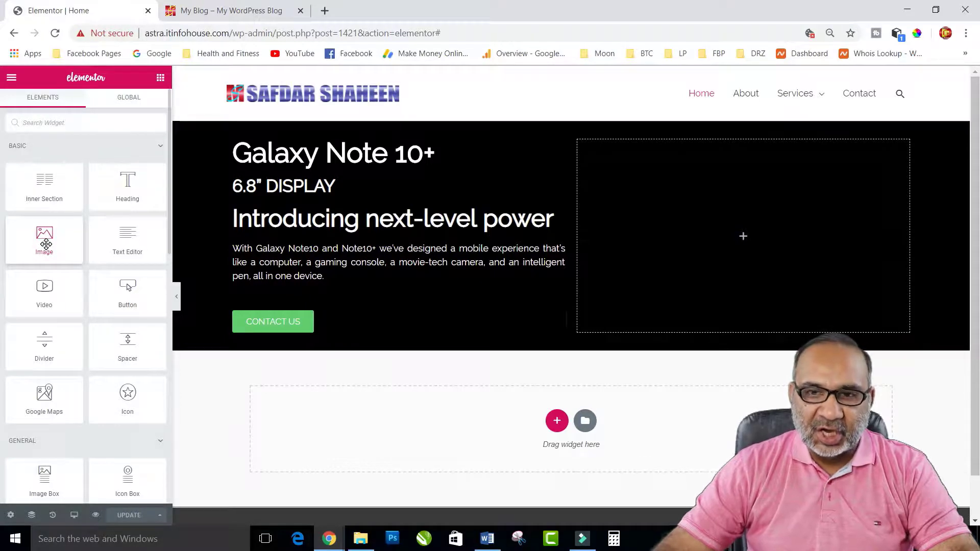
left_click_drag(45, 244, 749, 237)
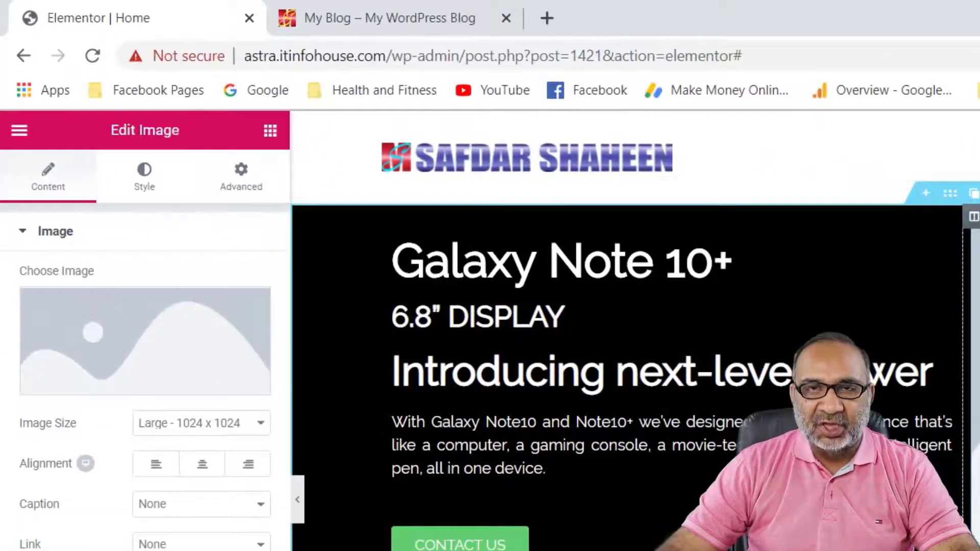
mouse_move(188, 344)
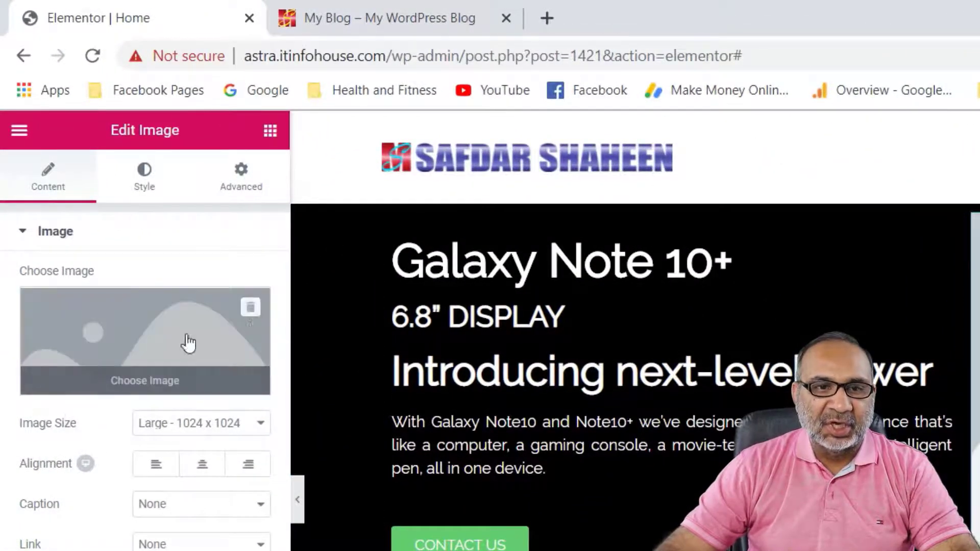
left_click(249, 311)
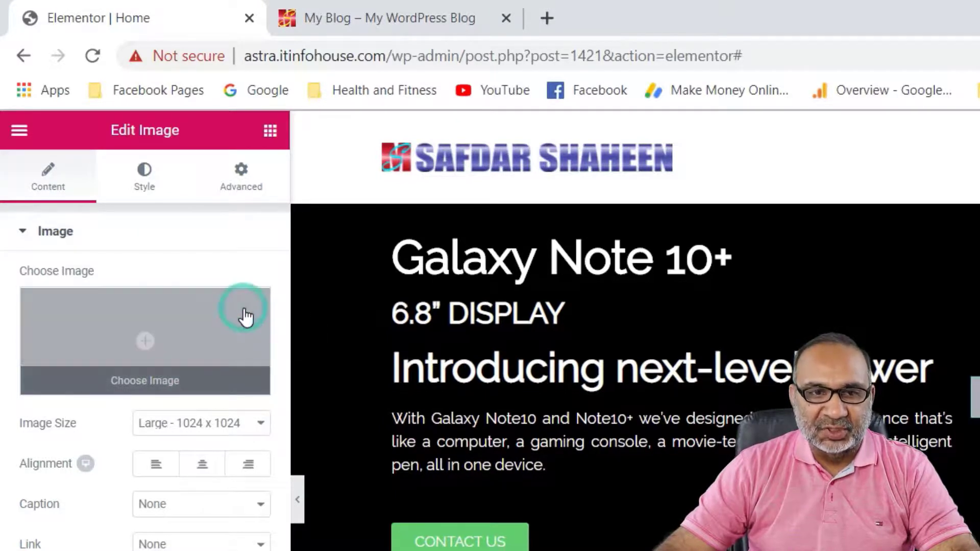
Insert samsung-galaxy-note-10-plus-black-front.png from the Media Library into the Image widget
left_click(147, 342)
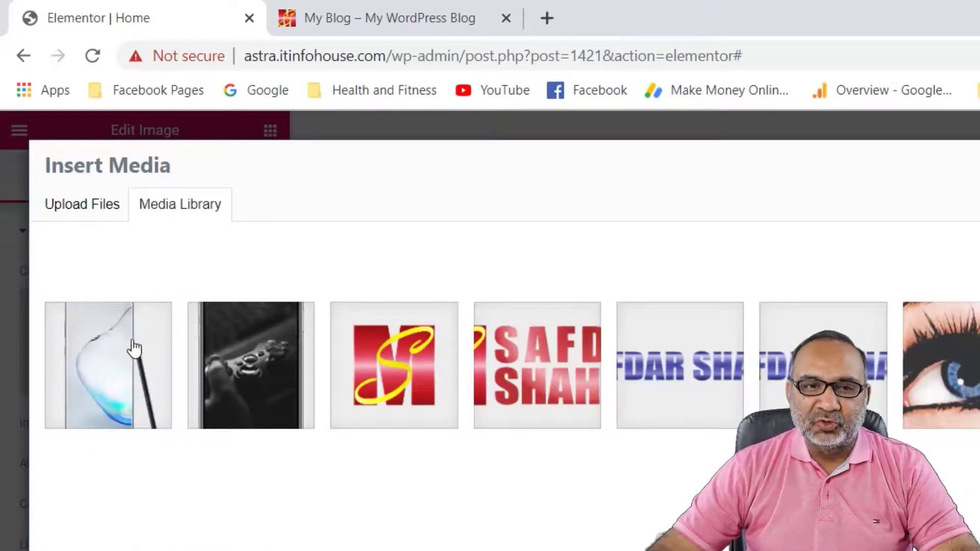
left_click(119, 356)
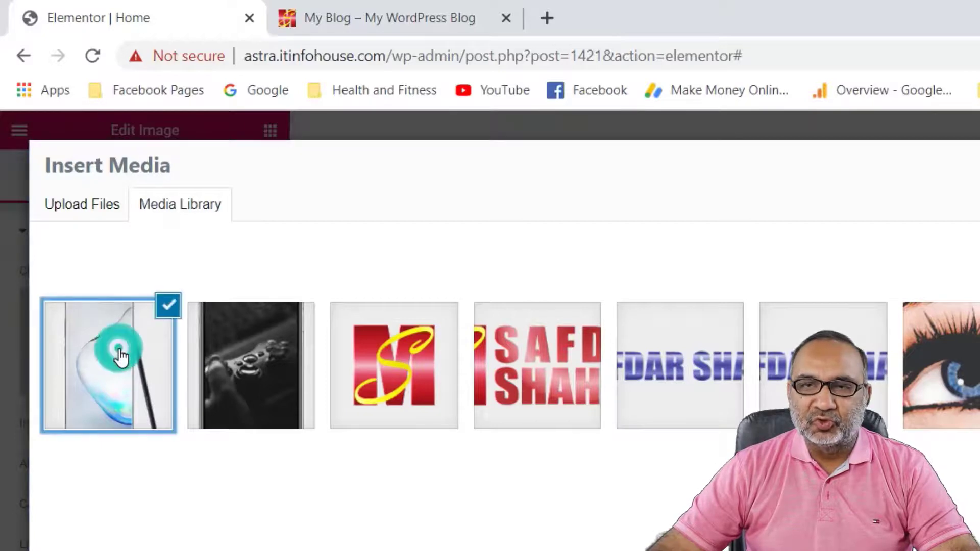
left_click(90, 216)
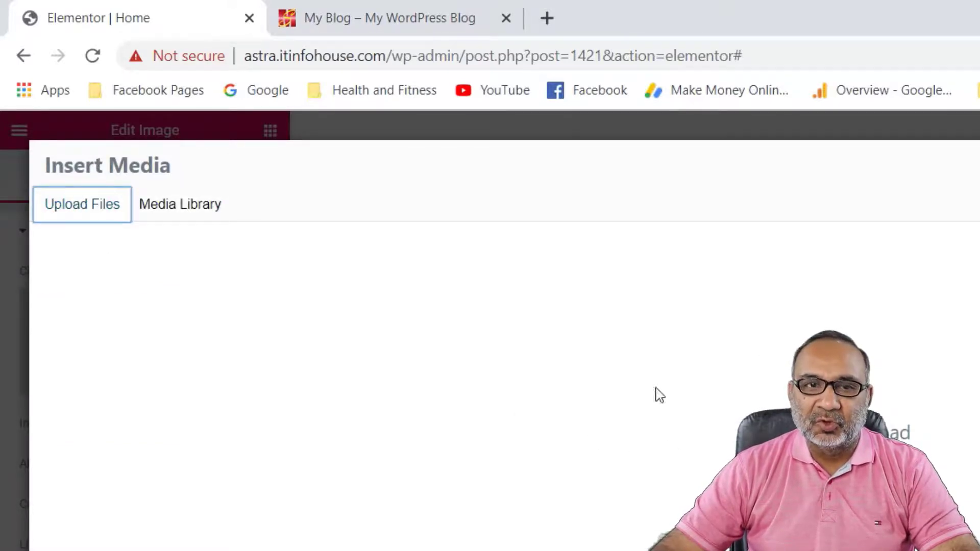
left_click(179, 206)
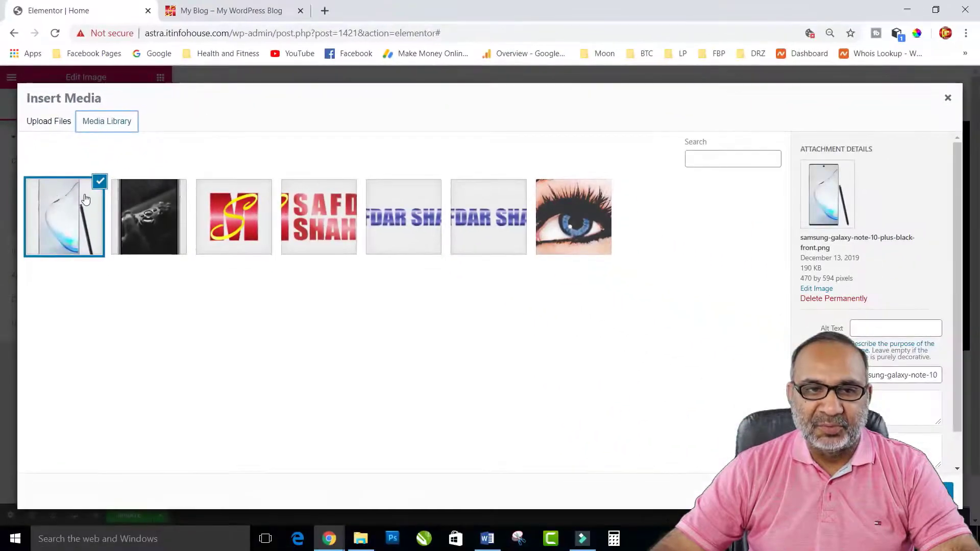
left_click(939, 493)
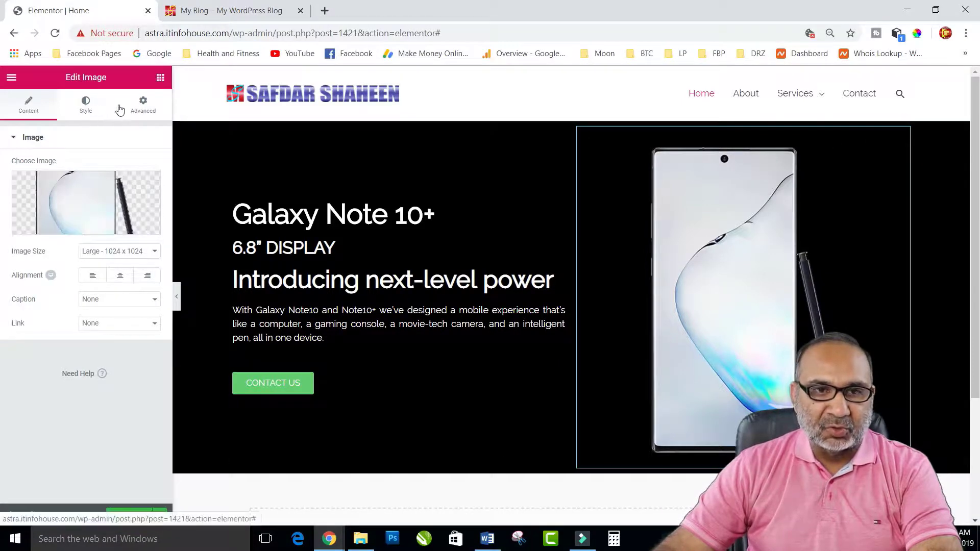
Unlink the phone image's padding values and set its top padding to 70 px
left_click(143, 106)
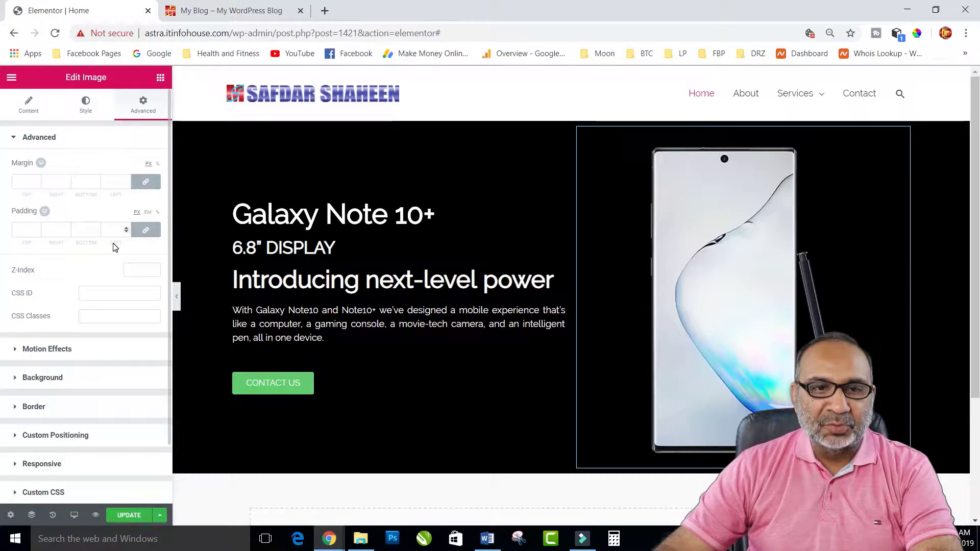
left_click(141, 230)
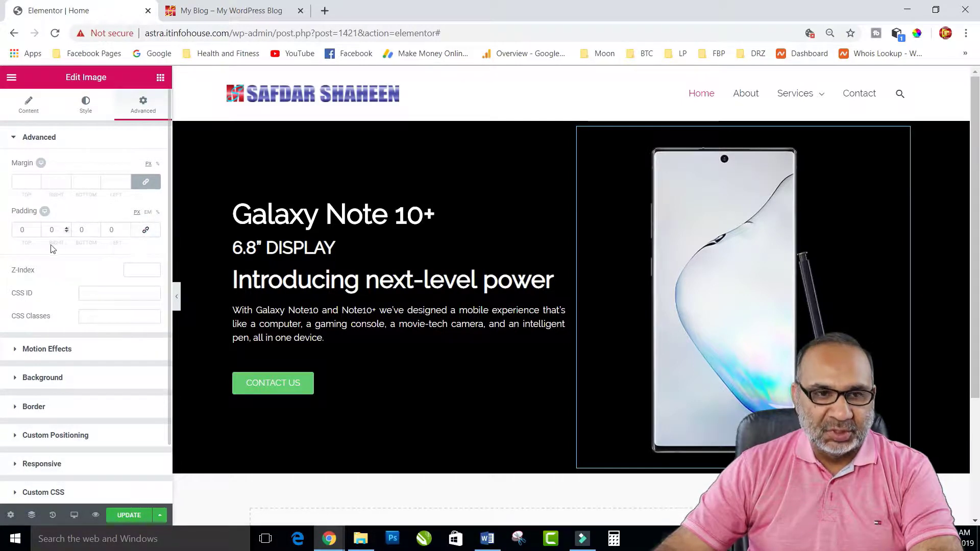
left_click(24, 229)
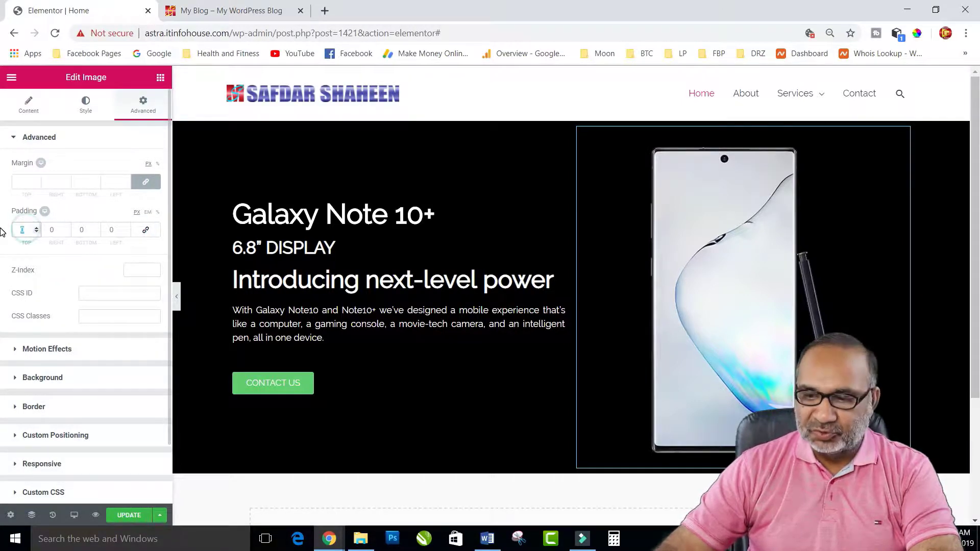
type("70")
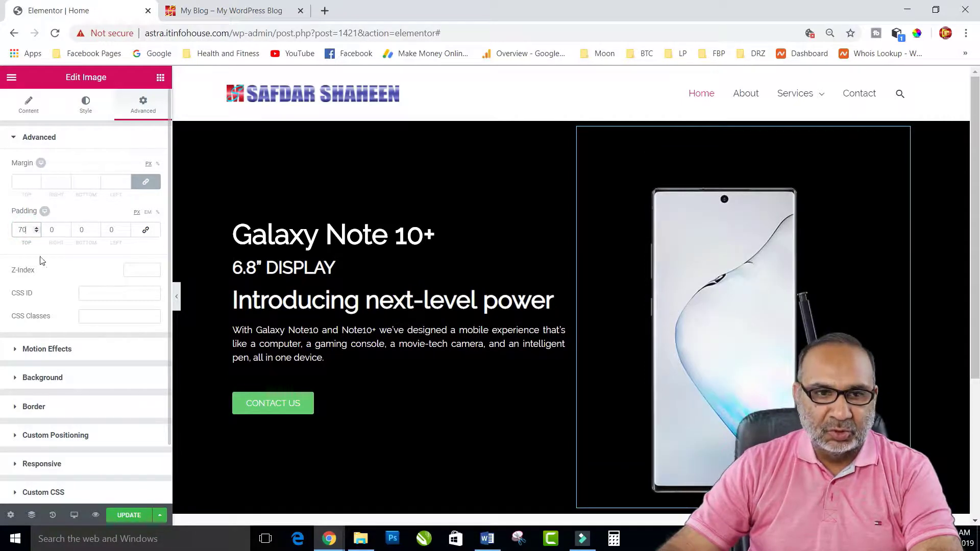
Set the phone image's bottom padding to 70 px and check the spacing down to the end of the black section
left_click(84, 230)
type("70")
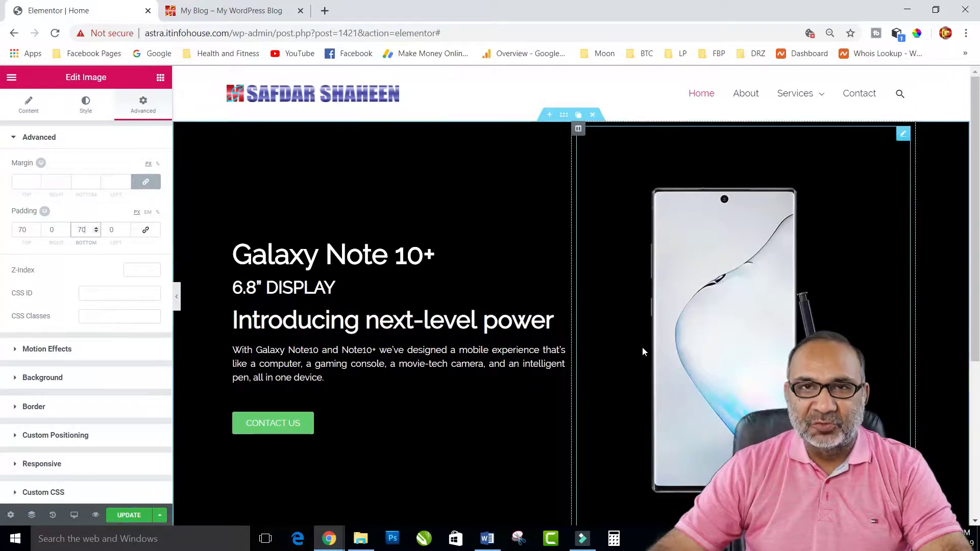
scroll(339, 332, "down", 4)
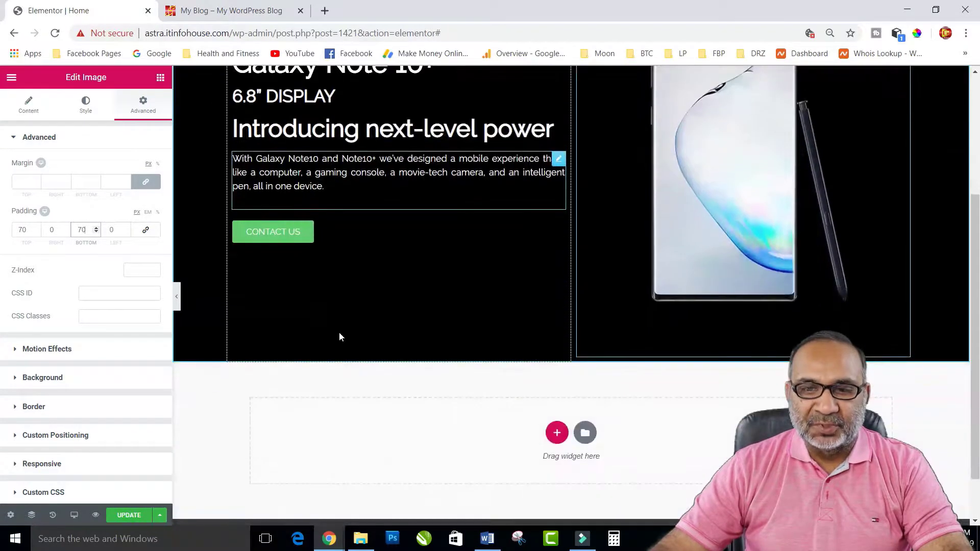
scroll(339, 331, "up", 4)
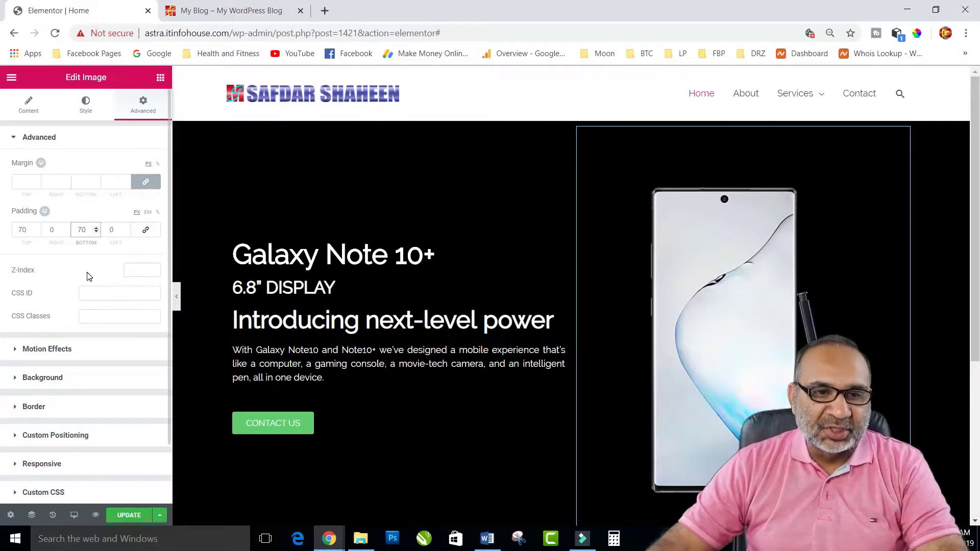
Look through the phone image's Motion Effects, Background and Border settings, and return to its content settings
left_click(45, 351)
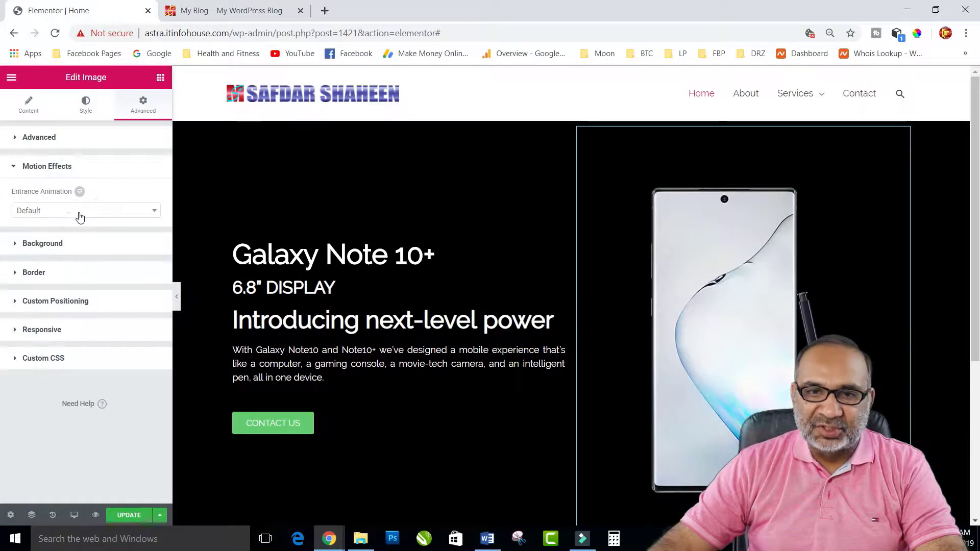
left_click(66, 247)
left_click(57, 285)
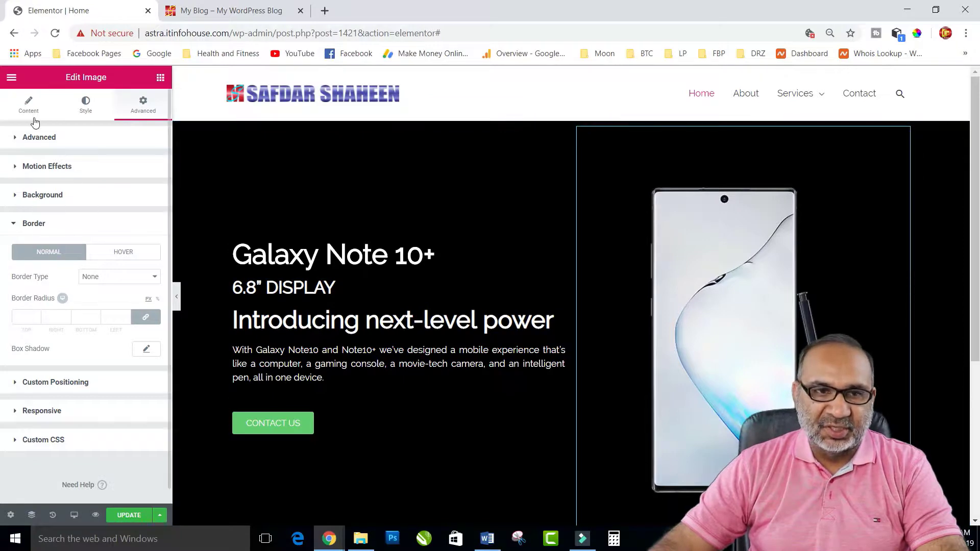
left_click(28, 104)
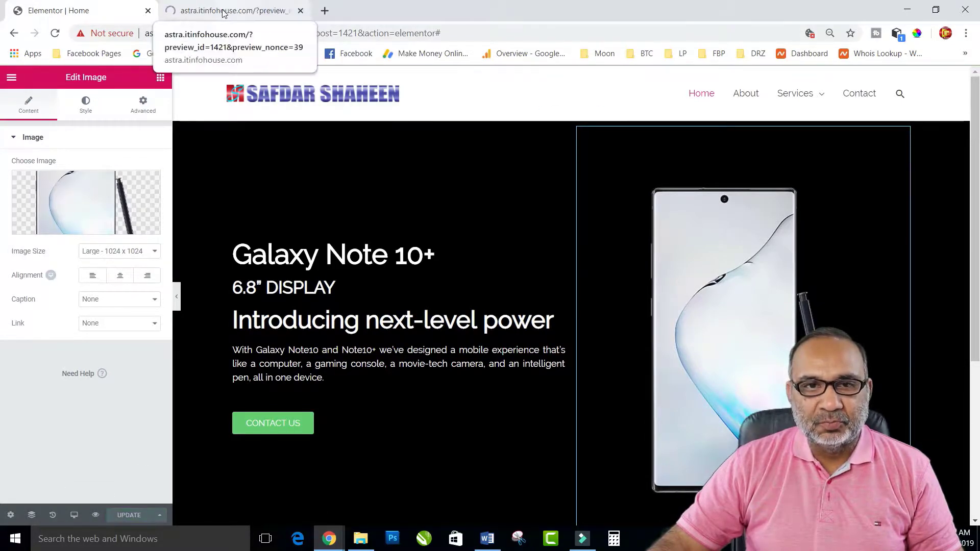
Review the updated Home page's hero section down to the footer in the browser preview, and return to the Elementor editor
left_click(220, 12)
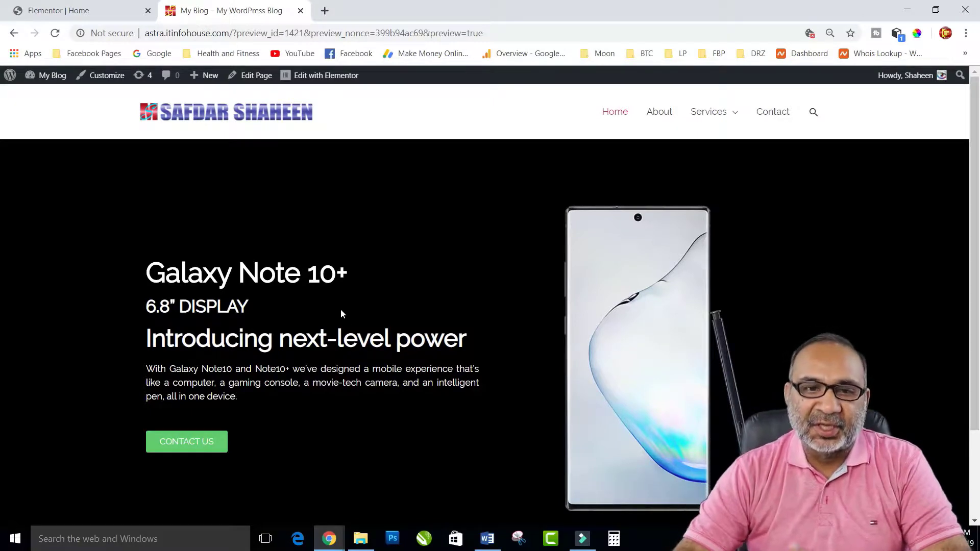
scroll(466, 232, "down", 2)
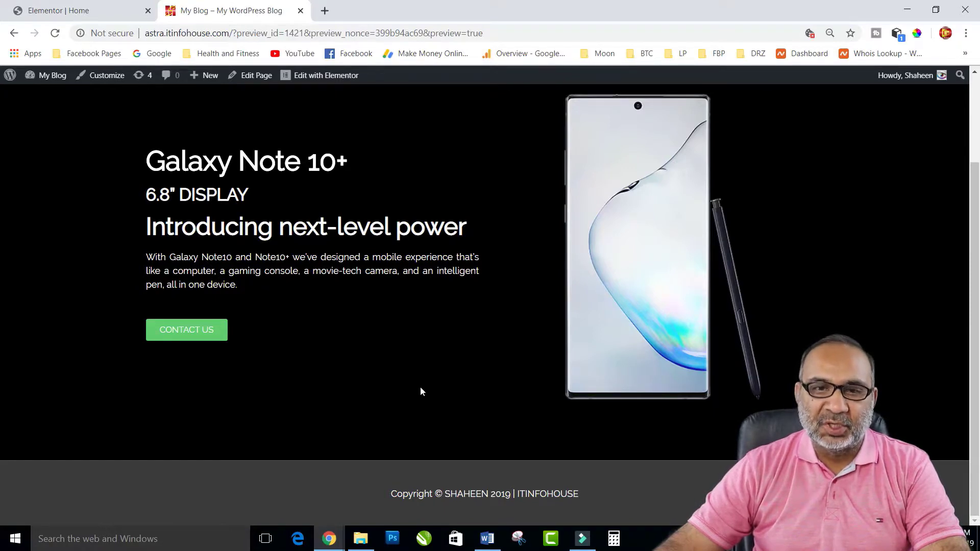
scroll(417, 387, "up", 2)
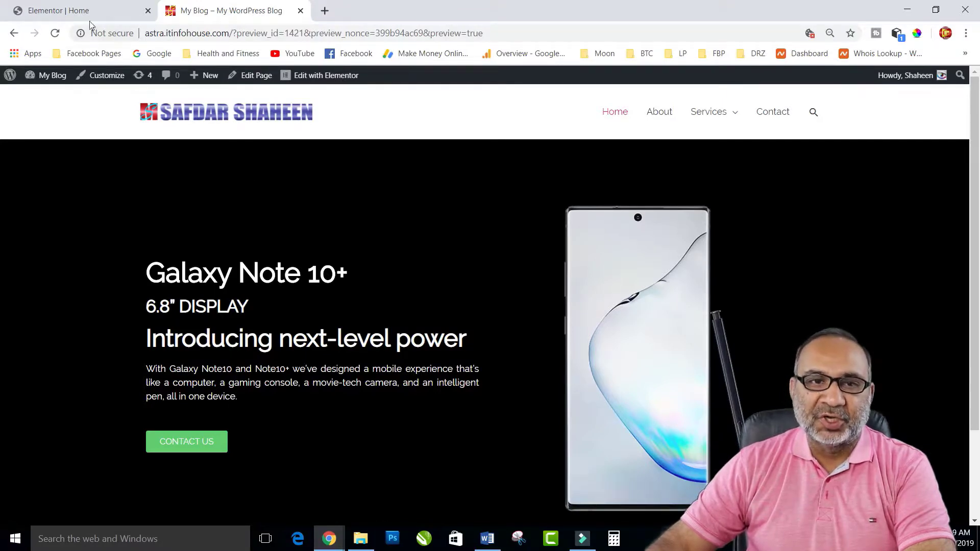
left_click(78, 11)
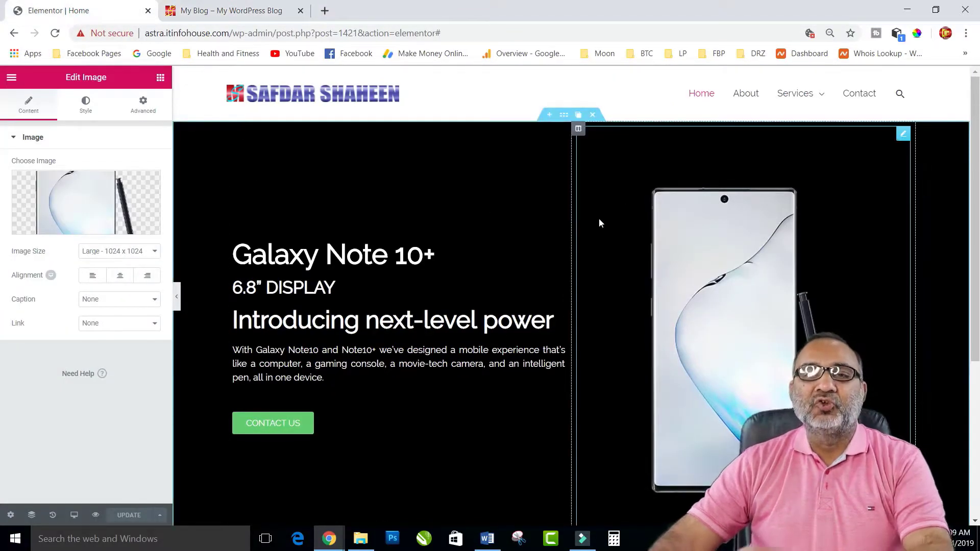